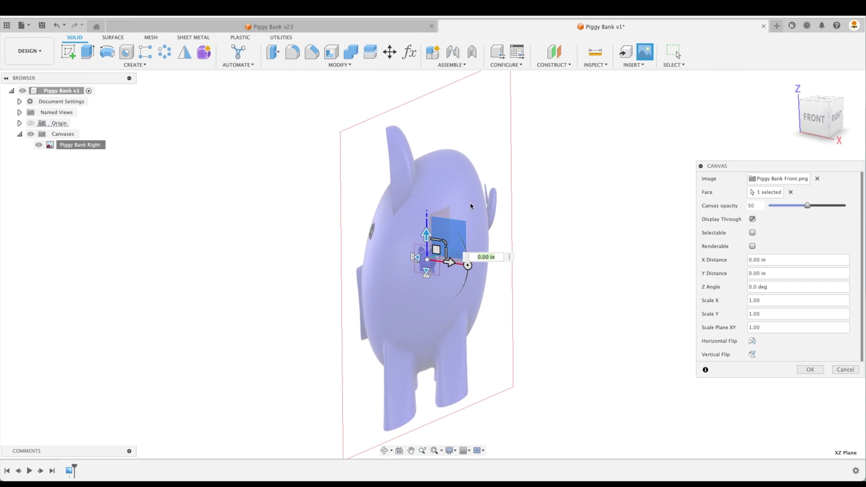
Preview the workflow: scale a canvas, reshape the T-spline form, then cut the slot 2.80 in deep.
{"action": "left_click_drag", "start_coordinate": [437, 249], "coordinate": [469, 222]}
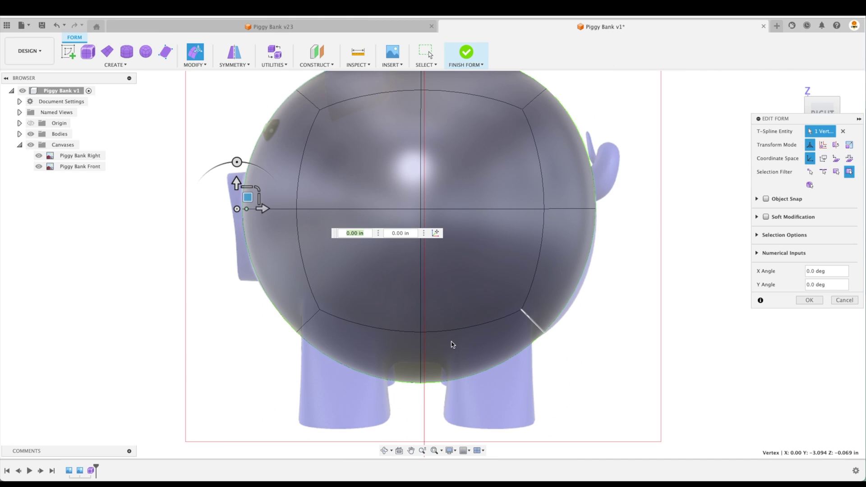
{"action": "left_click_drag", "start_coordinate": [420, 383], "coordinate": [431, 325]}
{"action": "left_click", "coordinate": [320, 309]}
{"action": "left_click", "coordinate": [559, 315]}
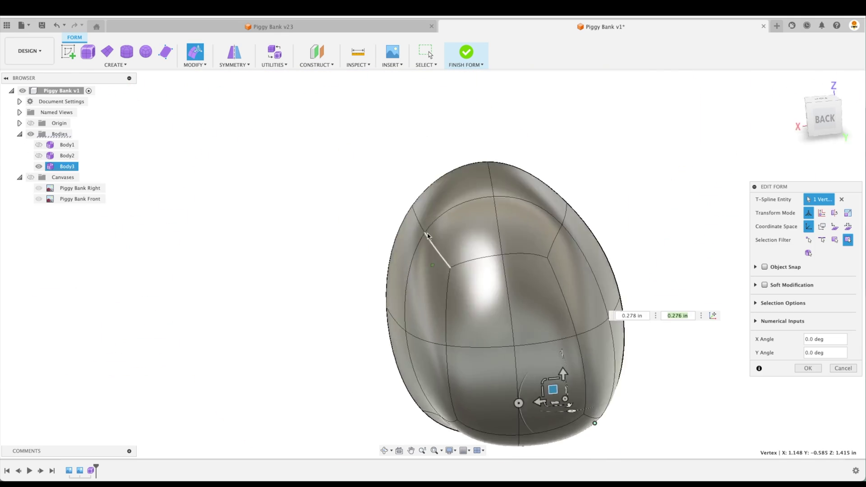
{"action": "middle_click_drag", "start_coordinate": [586, 289], "coordinate": [477, 178], "text": "shift"}
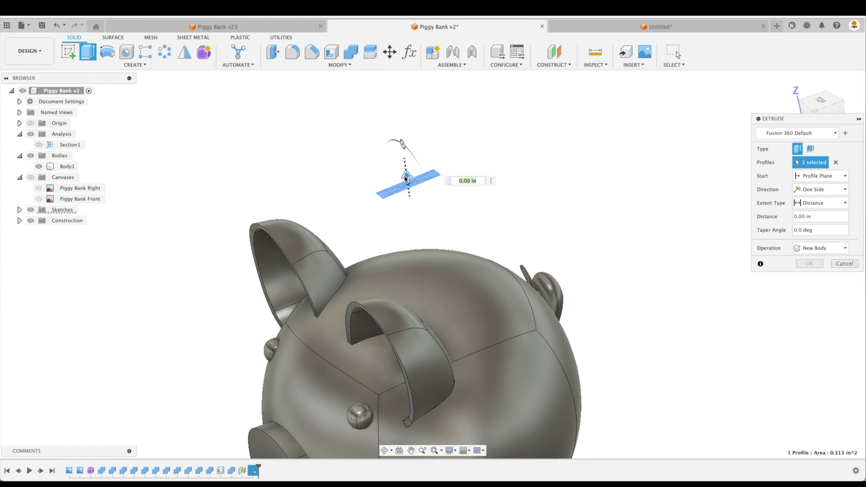
{"action": "left_click", "coordinate": [820, 247]}
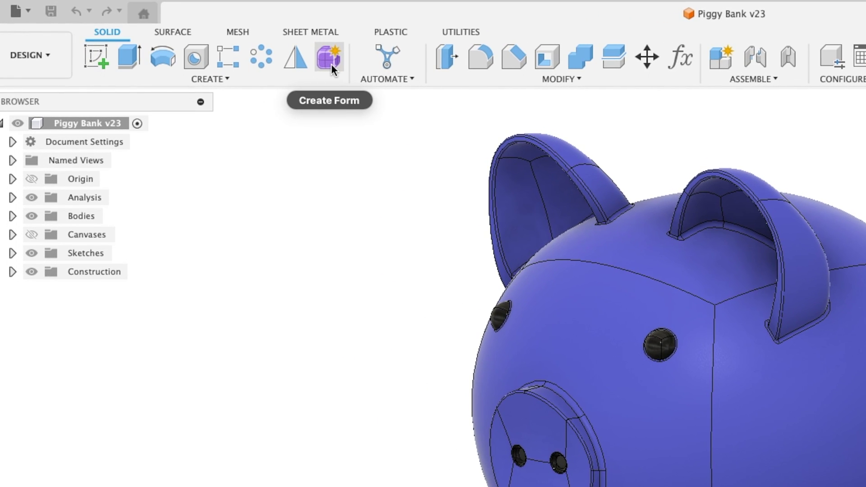
{"action": "mouse_move", "coordinate": [331, 64]}
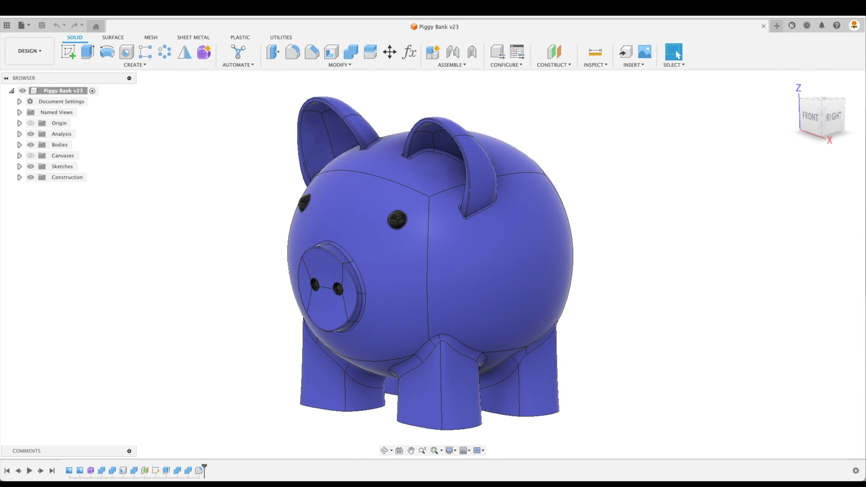
Create a new blank design and enter 'Piggy Bank' as its save name.
{"action": "left_click", "coordinate": [777, 26]}
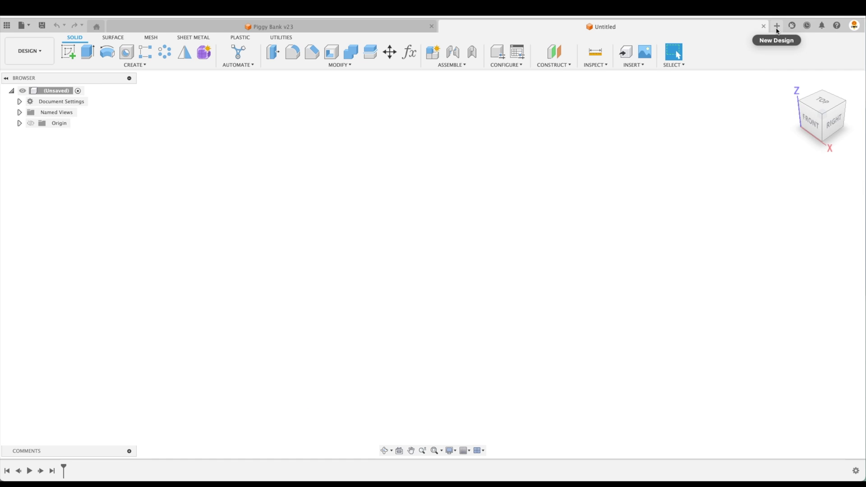
{"action": "left_click", "coordinate": [45, 28]}
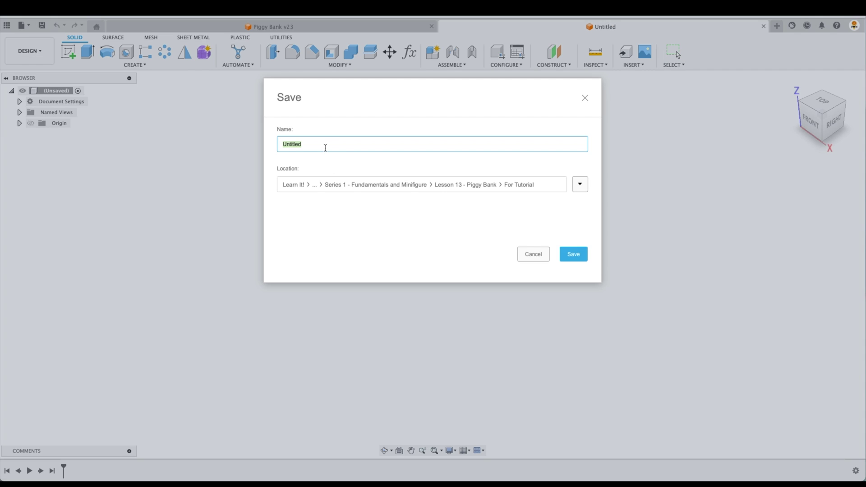
{"action": "key", "text": "shift"}
{"action": "type", "text": "Piggy Bank"}
Save the design as Piggy Bank and check it in the Data Panel.
{"action": "left_click", "coordinate": [573, 250]}
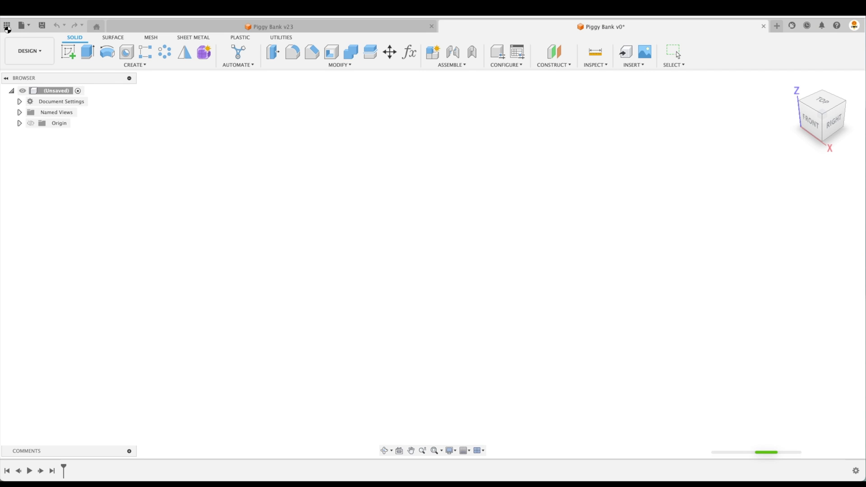
{"action": "left_click", "coordinate": [7, 26]}
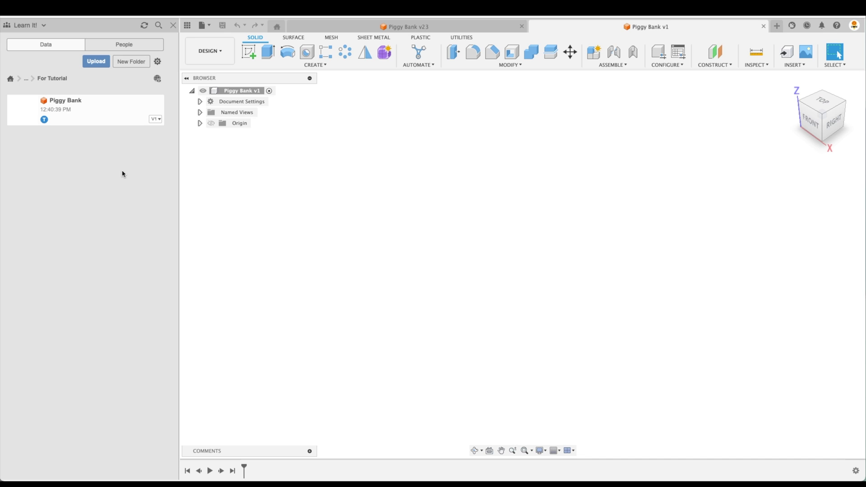
{"action": "left_click", "coordinate": [173, 25]}
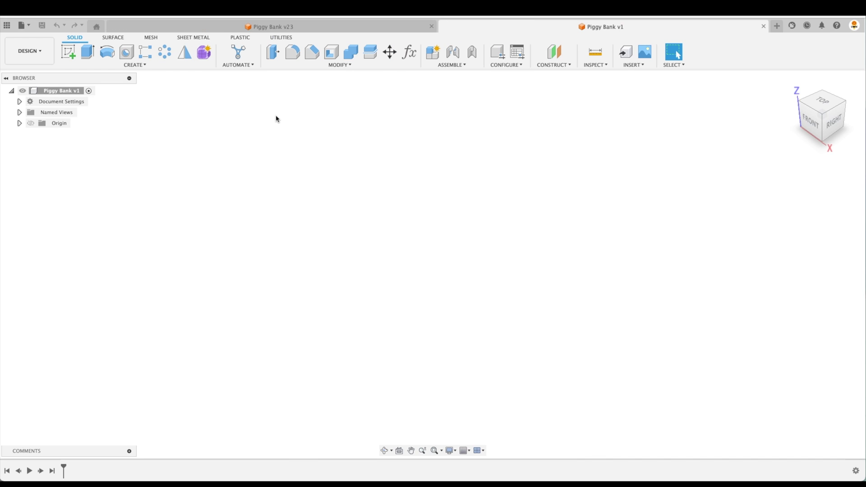
{"action": "left_click", "coordinate": [638, 66]}
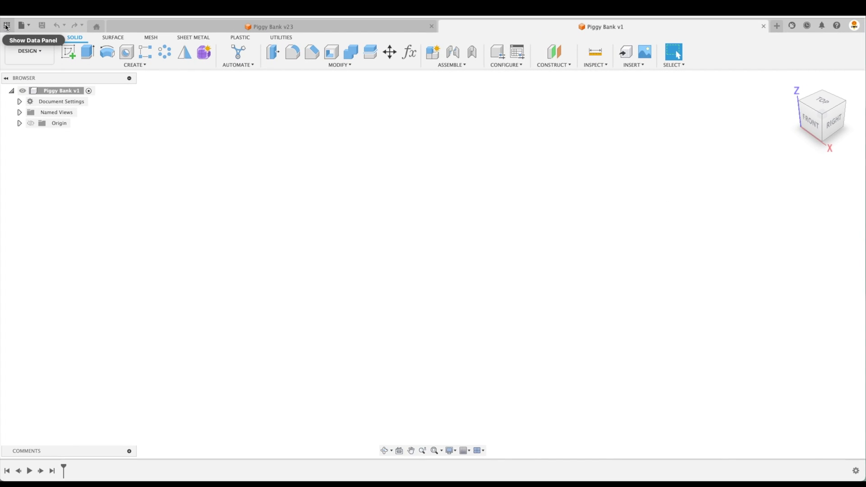
Upload Piggy Bank Bank.png, Front.png and Right.png to the For Tutorial folder.
{"action": "left_click", "coordinate": [7, 26]}
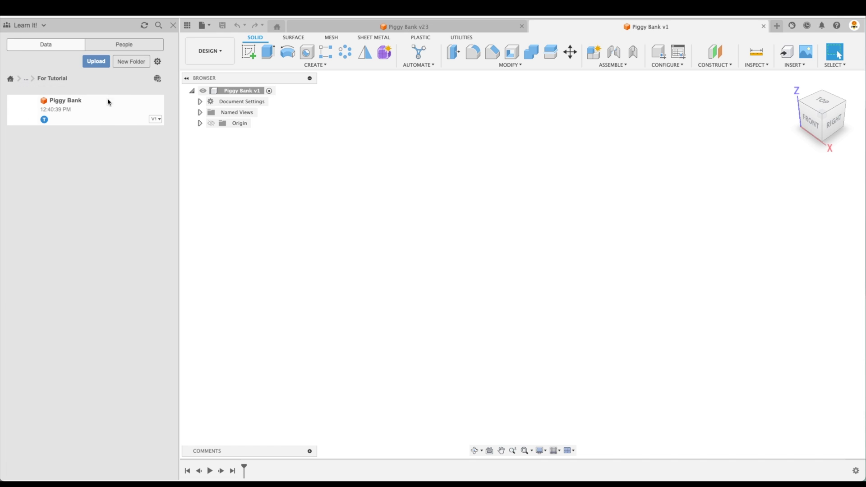
{"action": "left_click", "coordinate": [96, 62]}
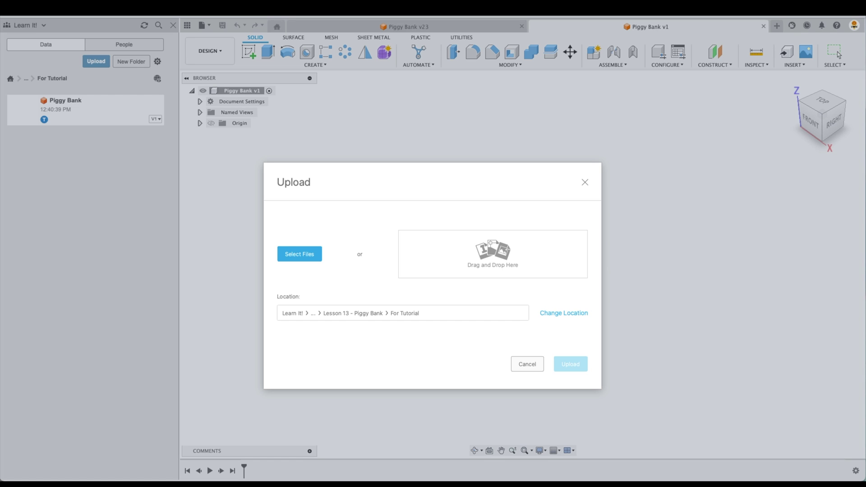
{"action": "left_click_drag", "start_coordinate": [293, 318], "coordinate": [502, 257]}
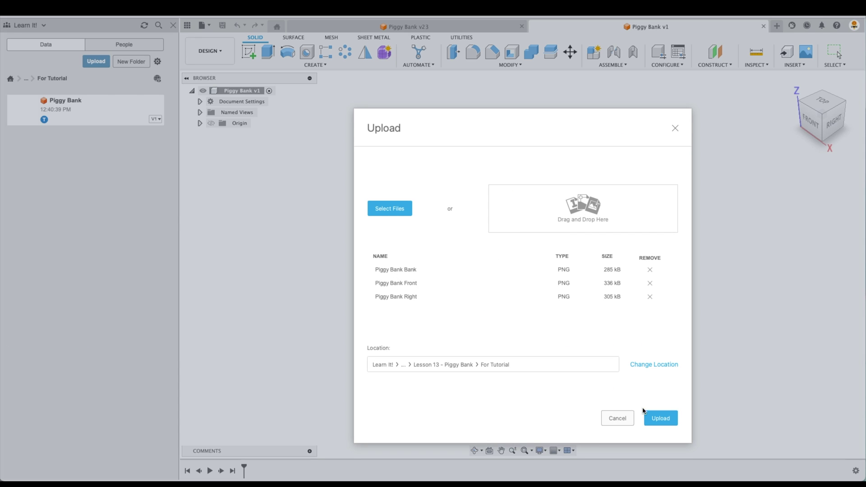
{"action": "left_click", "coordinate": [665, 419]}
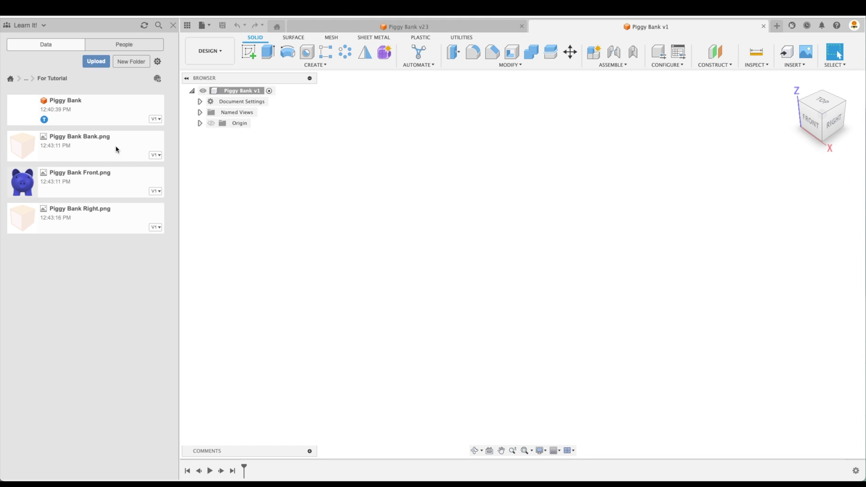
Hide the Data Panel and start a canvas using Piggy Bank Right.png as the image.
{"action": "left_click", "coordinate": [174, 26]}
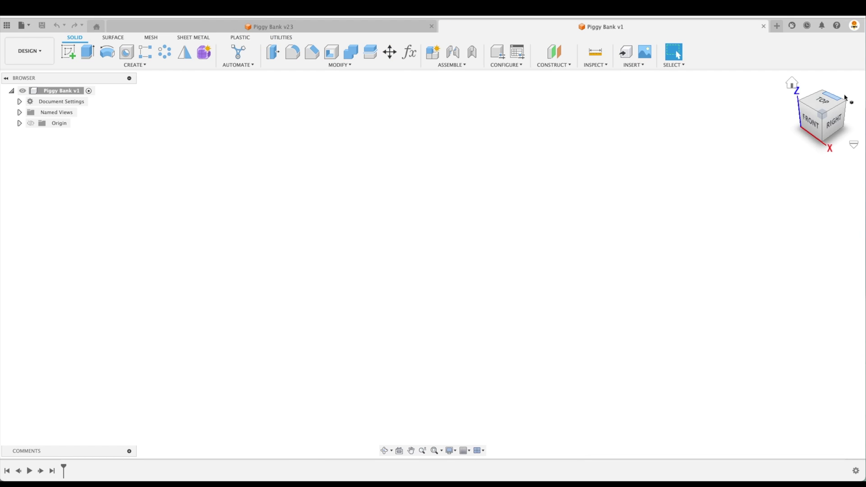
{"action": "left_click", "coordinate": [639, 68]}
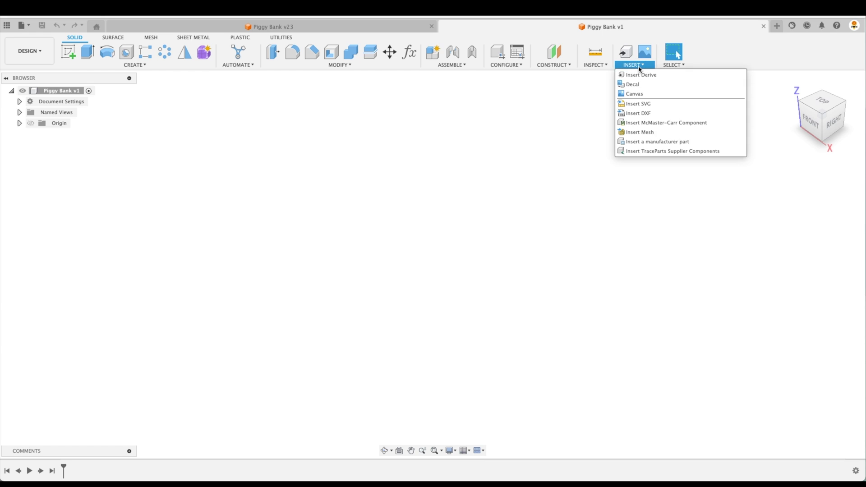
{"action": "left_click", "coordinate": [642, 92]}
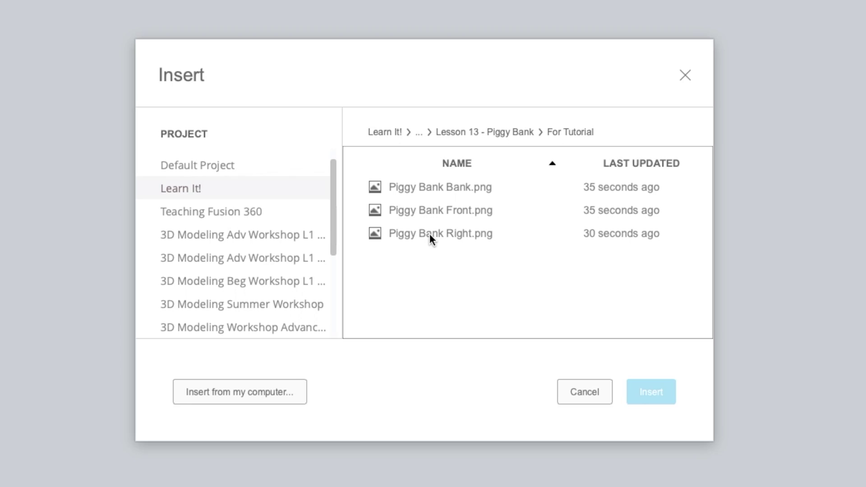
{"action": "left_click", "coordinate": [417, 235]}
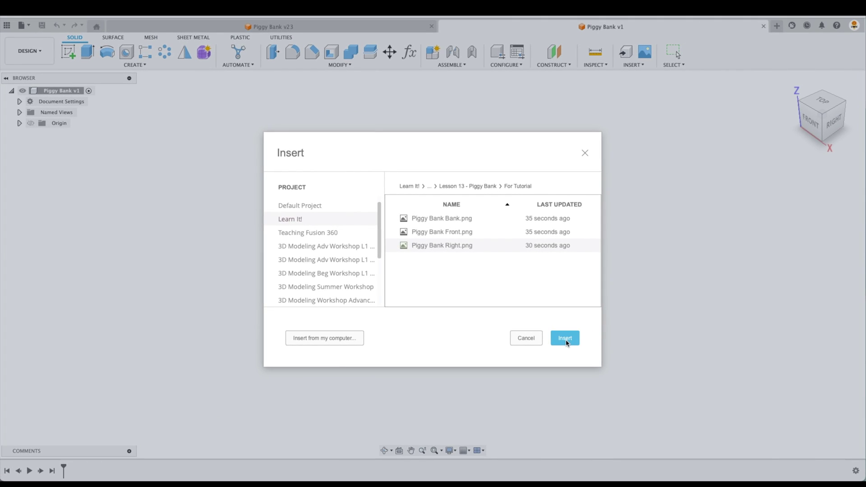
{"action": "left_click", "coordinate": [567, 342]}
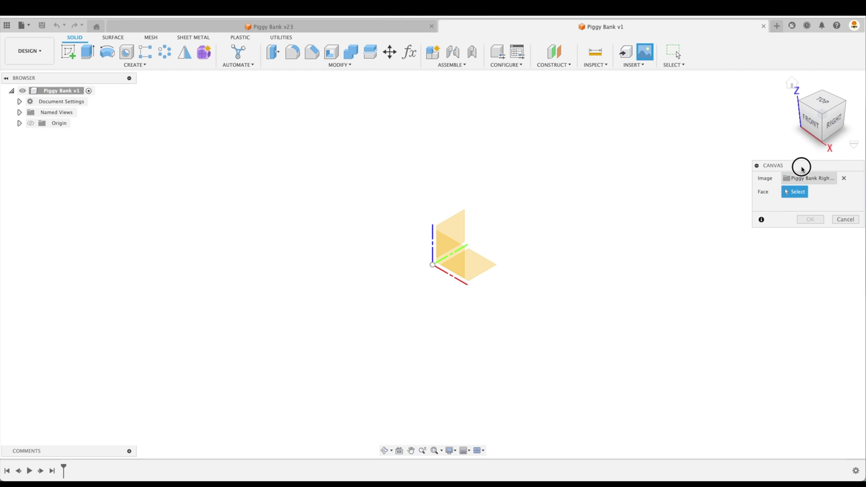
Place the side image on the YZ plane, viewed from the right, at opacity 50.
{"action": "left_click", "coordinate": [459, 225]}
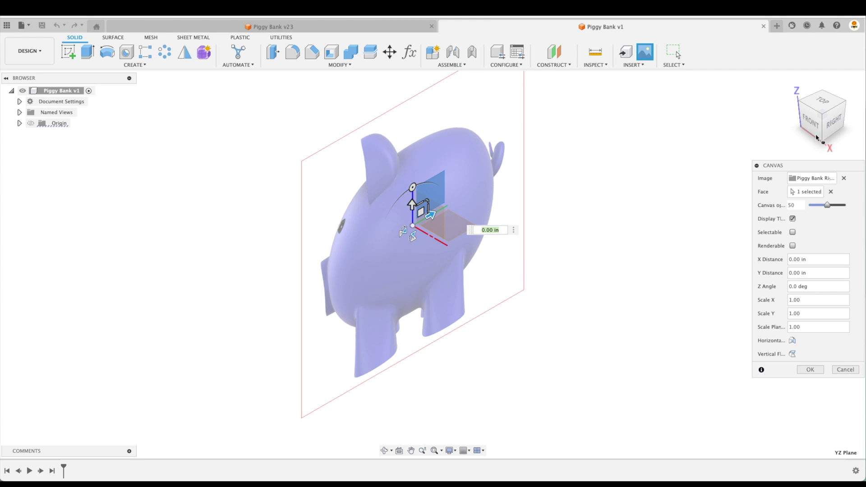
{"action": "left_click", "coordinate": [834, 120]}
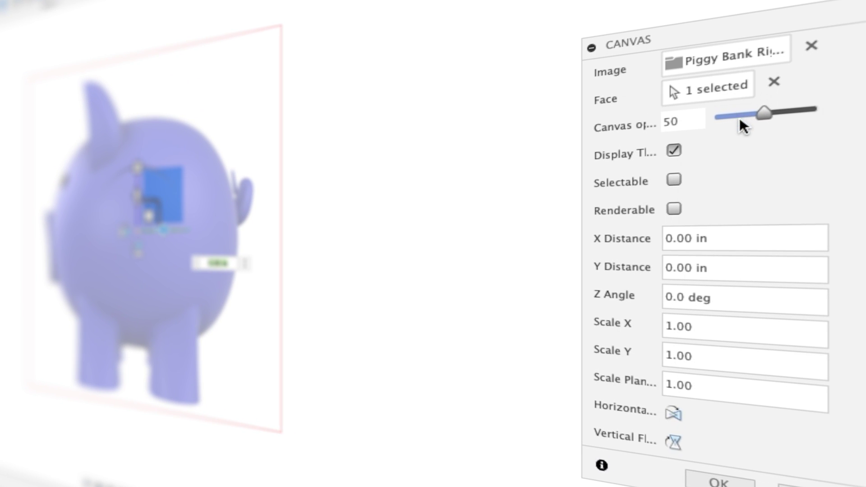
{"action": "left_click_drag", "start_coordinate": [588, 46], "coordinate": [468, 64]}
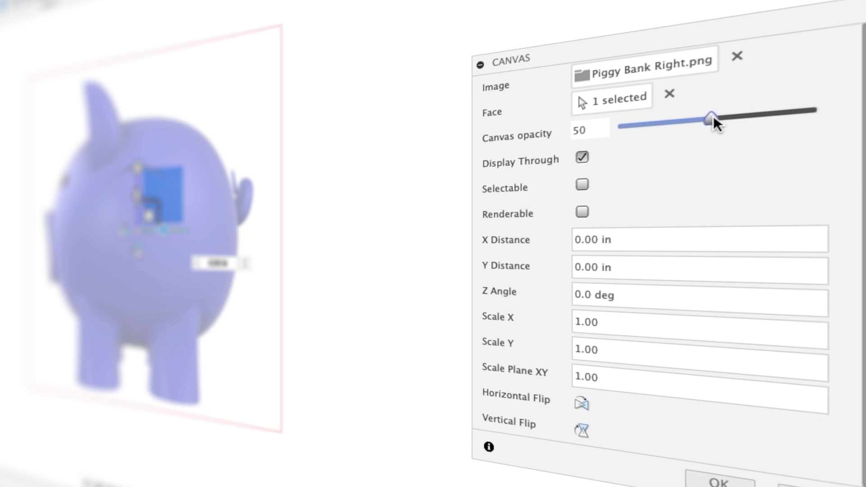
{"action": "left_click_drag", "start_coordinate": [713, 117], "coordinate": [827, 112]}
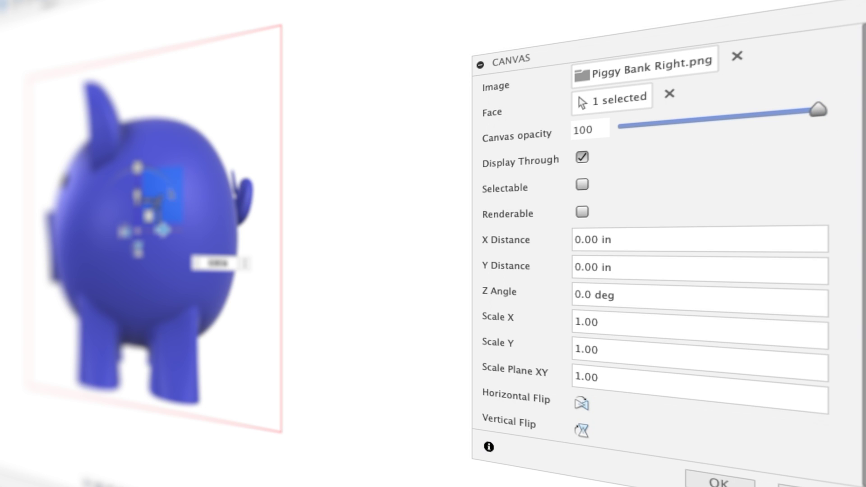
{"action": "left_click_drag", "start_coordinate": [818, 110], "coordinate": [757, 122]}
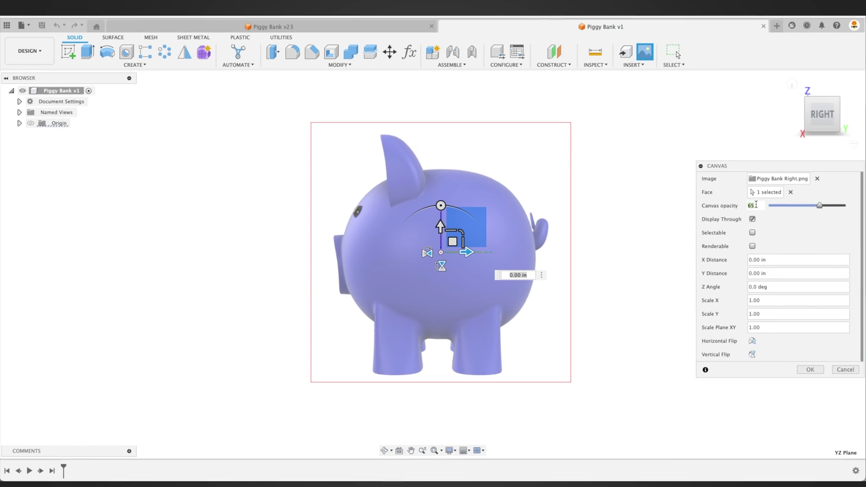
{"action": "double_click", "coordinate": [697, 160]}
{"action": "type", "text": "50"}
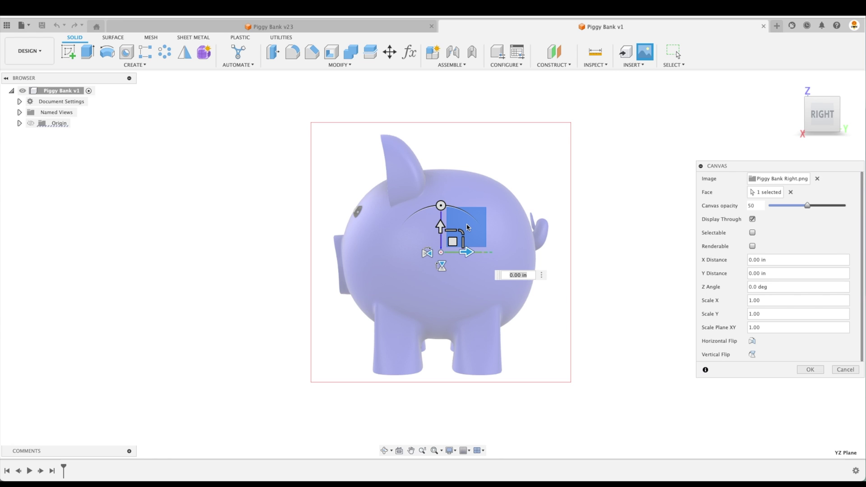
Test rotating, mirroring and flipping the canvas image, leaving it upright and unflipped.
{"action": "mouse_move", "coordinate": [441, 206]}
{"action": "left_mouse_down"}
{"action": "mouse_move", "coordinate": [458, 216]}
{"action": "mouse_move", "coordinate": [453, 199]}
{"action": "mouse_move", "coordinate": [442, 204]}
{"action": "left_mouse_up"}
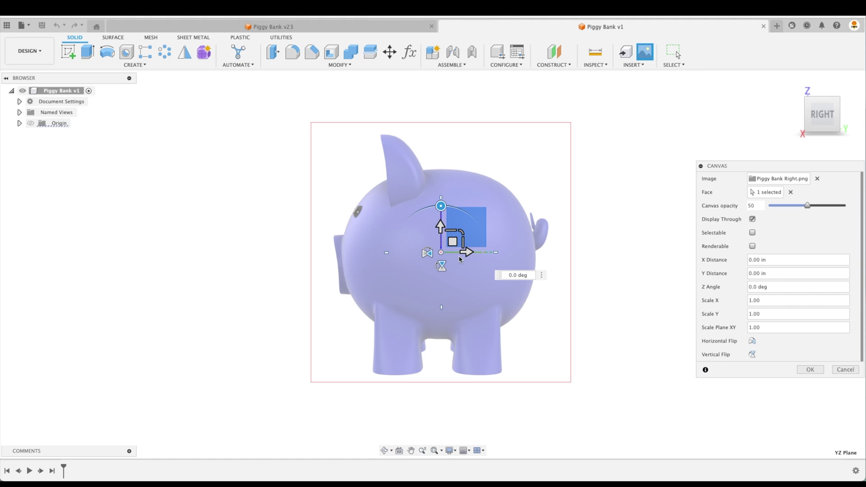
{"action": "left_click", "coordinate": [427, 253]}
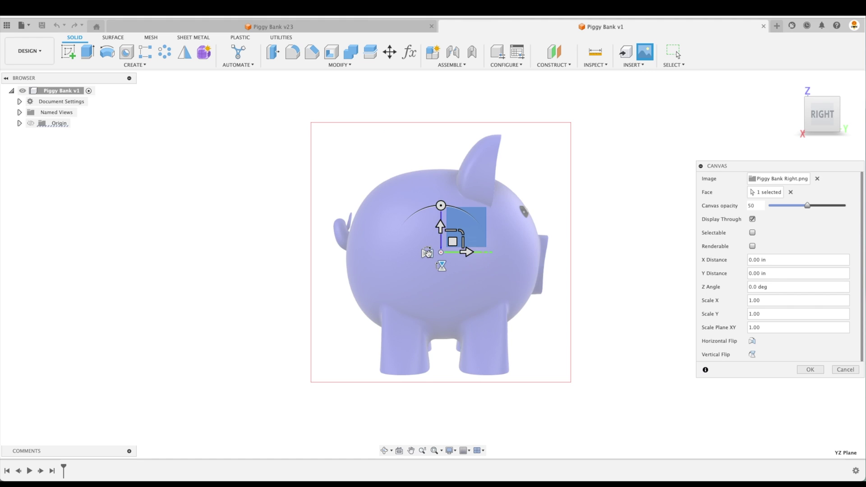
{"action": "left_click", "coordinate": [427, 253]}
{"action": "left_click", "coordinate": [441, 267]}
{"action": "left_click", "coordinate": [442, 266]}
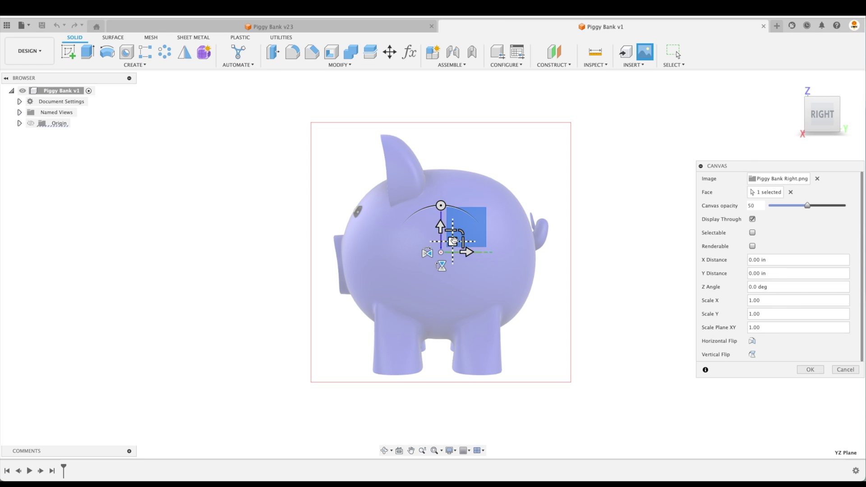
{"action": "mouse_move", "coordinate": [453, 241]}
{"action": "left_mouse_down"}
{"action": "mouse_move", "coordinate": [428, 228]}
{"action": "mouse_move", "coordinate": [426, 257]}
{"action": "mouse_move", "coordinate": [459, 264]}
{"action": "mouse_move", "coordinate": [464, 247]}
{"action": "mouse_move", "coordinate": [442, 236]}
{"action": "mouse_move", "coordinate": [445, 253]}
{"action": "mouse_move", "coordinate": [456, 242]}
{"action": "mouse_move", "coordinate": [447, 237]}
{"action": "left_mouse_up"}
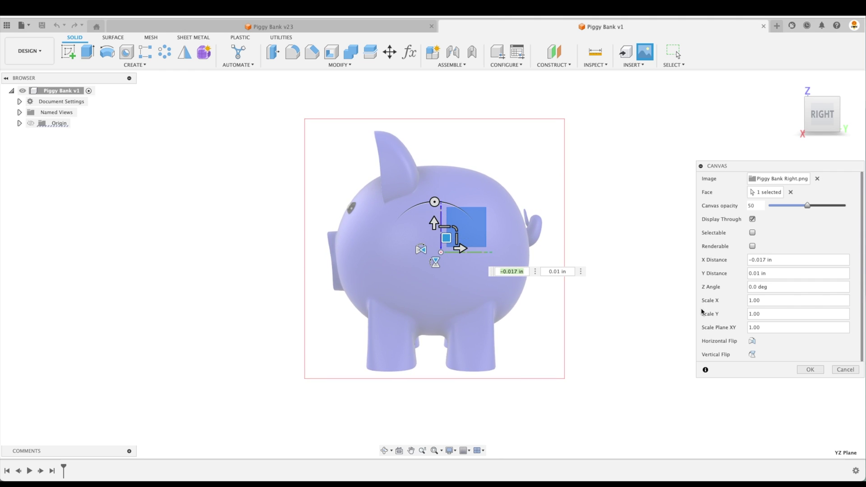
Set the canvas X and Y distance offsets to 0.
{"action": "triple_click", "coordinate": [787, 262]}
{"action": "type", "text": "0"}
{"action": "key", "text": "Tab"}
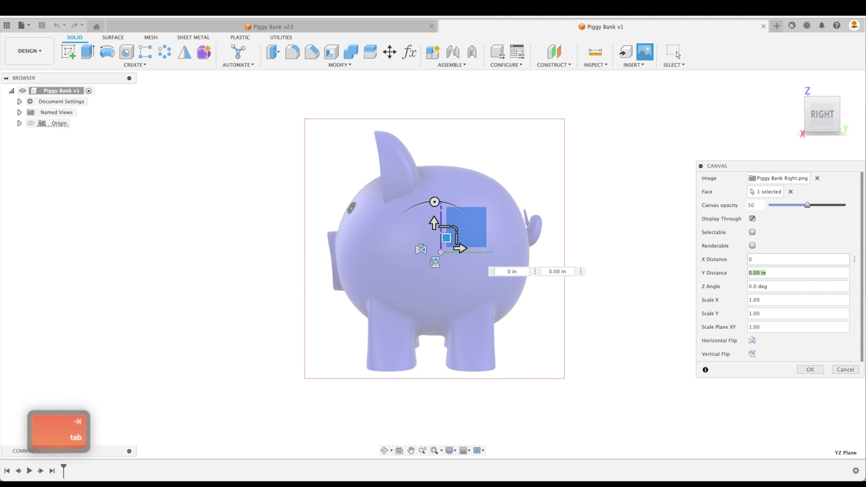
{"action": "type", "text": "0"}
{"action": "key", "text": "Tab"}
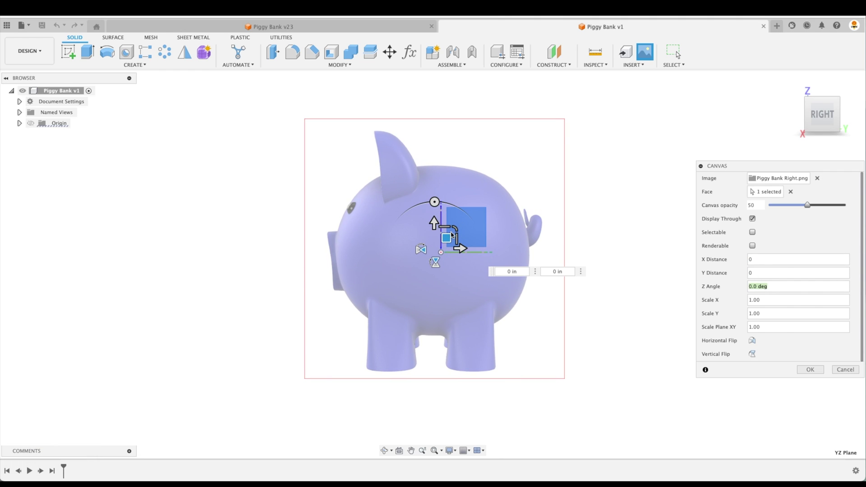
Reset Scale X and Y to 1, set the plane scale to 1.588, and confirm the canvas.
{"action": "mouse_move", "coordinate": [445, 228]}
{"action": "left_mouse_down"}
{"action": "mouse_move", "coordinate": [442, 197]}
{"action": "mouse_move", "coordinate": [444, 226]}
{"action": "left_mouse_up"}
{"action": "left_click", "coordinate": [520, 271]}
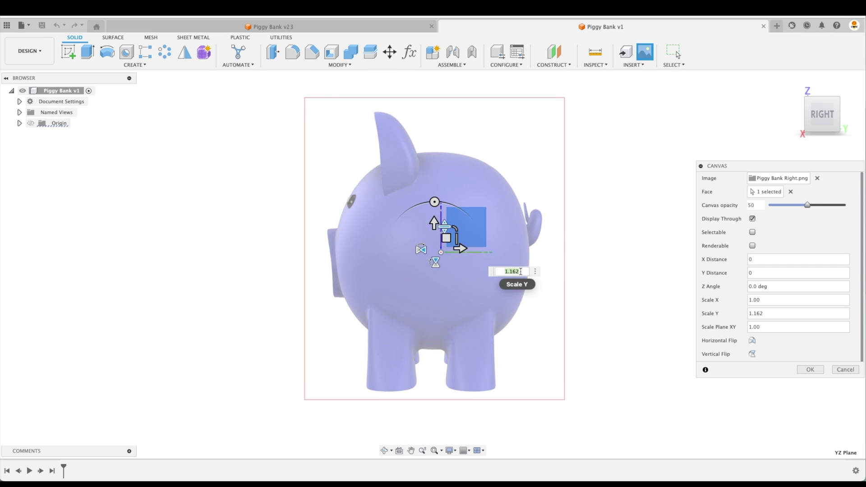
{"action": "type", "text": "1"}
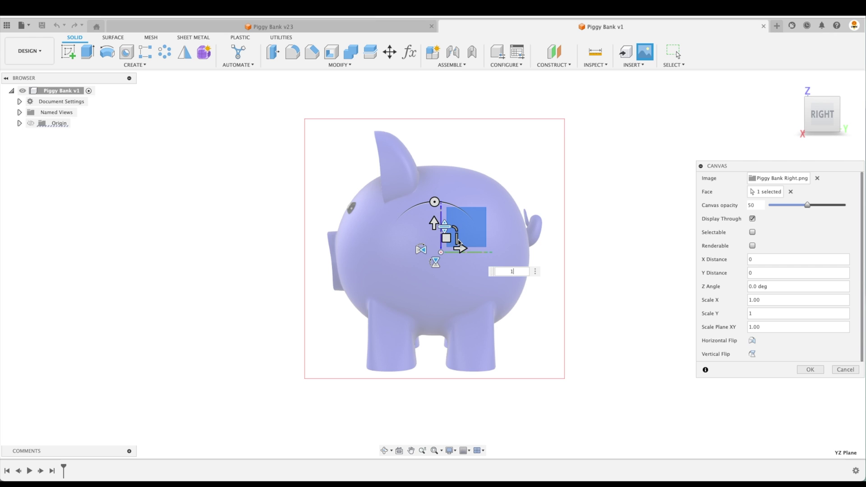
{"action": "mouse_move", "coordinate": [457, 239]}
{"action": "left_mouse_down"}
{"action": "mouse_move", "coordinate": [489, 240]}
{"action": "mouse_move", "coordinate": [458, 239]}
{"action": "left_mouse_up"}
{"action": "type", "text": "1"}
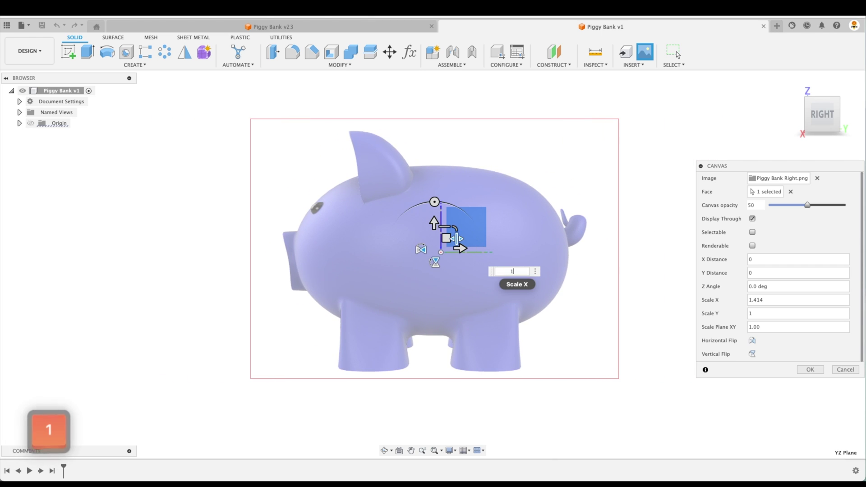
{"action": "mouse_move", "coordinate": [456, 230]}
{"action": "left_mouse_down"}
{"action": "mouse_move", "coordinate": [473, 220]}
{"action": "mouse_move", "coordinate": [466, 228]}
{"action": "left_mouse_up"}
{"action": "scroll", "coordinate": [473, 221], "scroll_direction": "up", "scroll_amount": 2}
{"action": "scroll", "coordinate": [473, 222], "scroll_direction": "down", "scroll_amount": 5}
{"action": "scroll", "coordinate": [472, 225], "scroll_direction": "up", "scroll_amount": 4}
{"action": "left_click", "coordinate": [811, 370]}
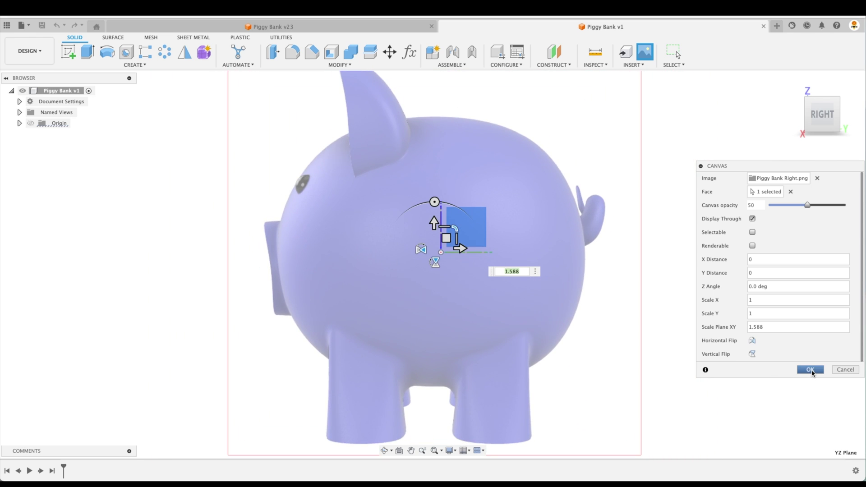
Zoom out and pan to centre the whole side canvas in view.
{"action": "scroll", "coordinate": [713, 332], "scroll_direction": "down", "scroll_amount": 4}
{"action": "middle_click_drag", "start_coordinate": [669, 315], "coordinate": [601, 313]}
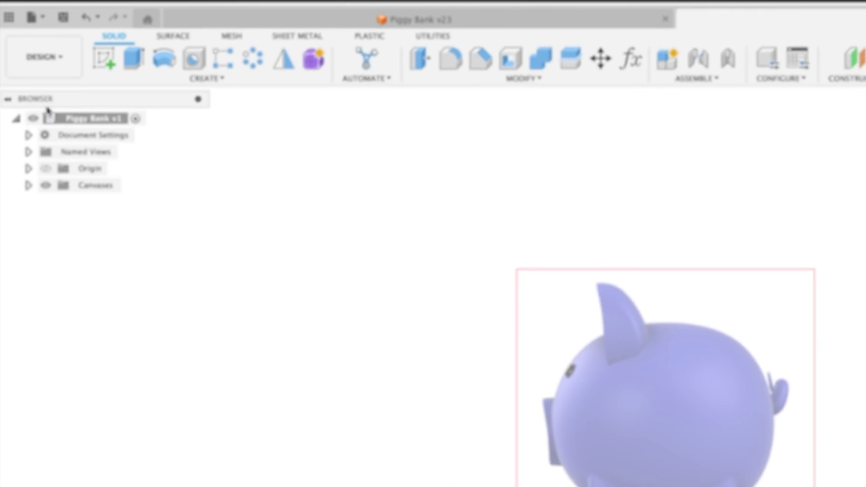
Calibrate the Piggy Bank Right canvas so the snout-to-rear length is 6 in.
{"action": "left_click", "coordinate": [28, 185]}
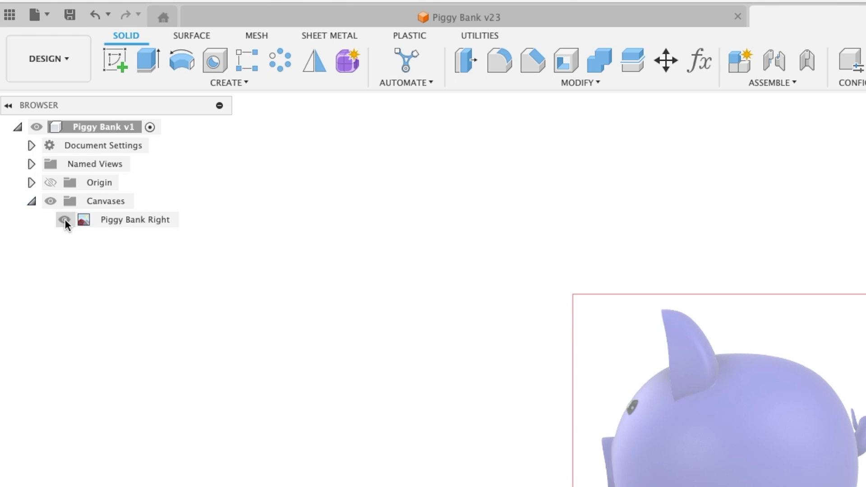
{"action": "right_click", "coordinate": [112, 220]}
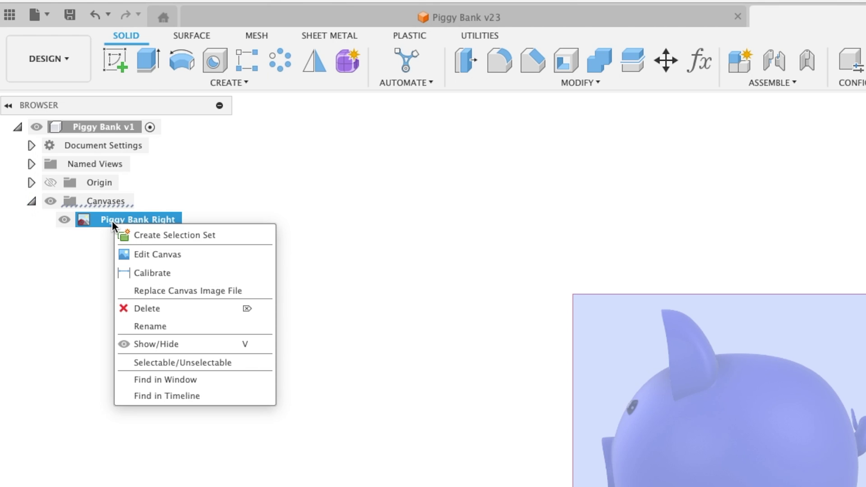
{"action": "left_click", "coordinate": [153, 273]}
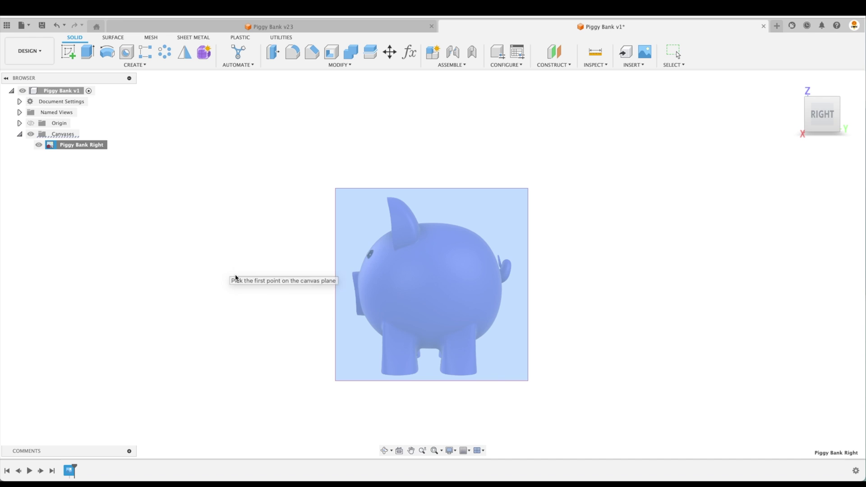
{"action": "left_click", "coordinate": [359, 283]}
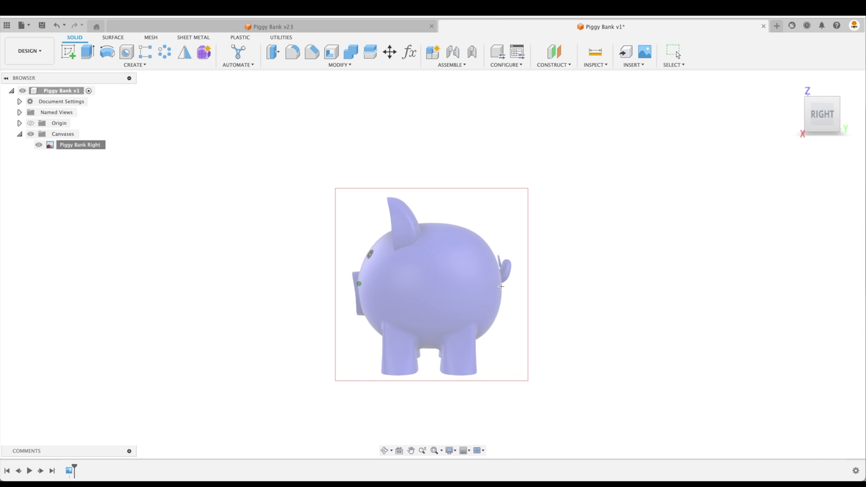
{"action": "left_click", "coordinate": [502, 285]}
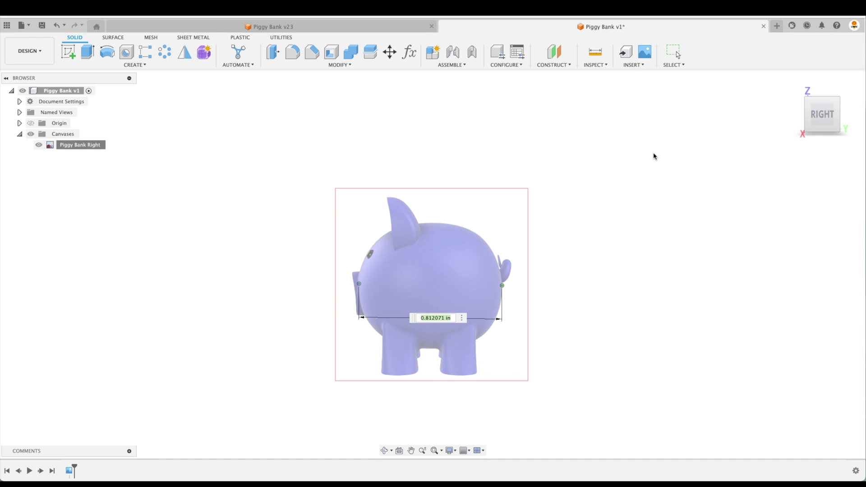
{"action": "type", "text": "6"}
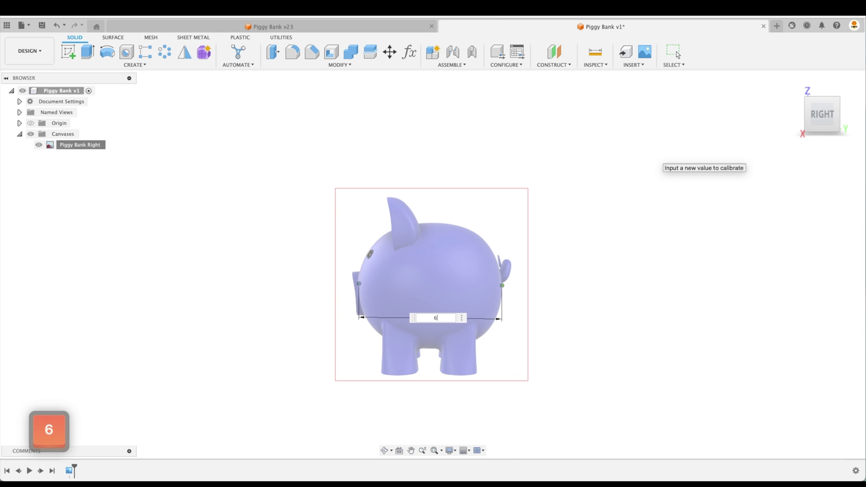
{"action": "key", "text": "Return"}
{"action": "scroll", "coordinate": [379, 272], "scroll_direction": "down", "scroll_amount": 10}
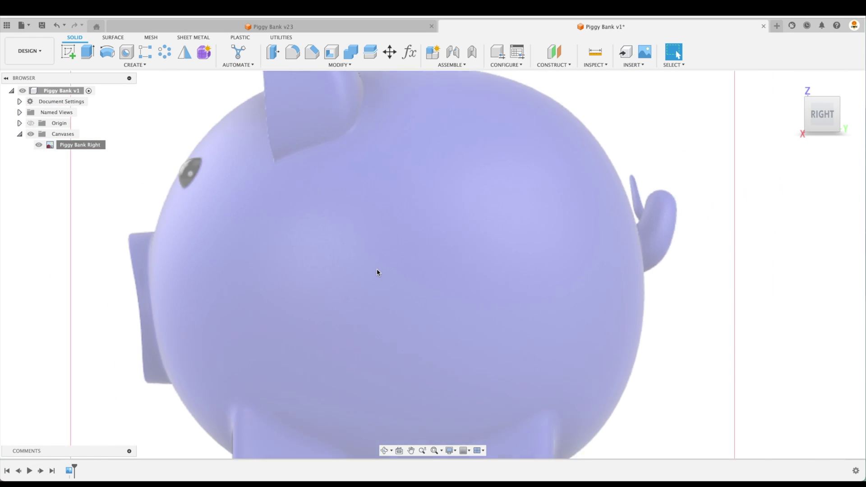
{"action": "scroll", "coordinate": [380, 273], "scroll_direction": "down", "scroll_amount": 2}
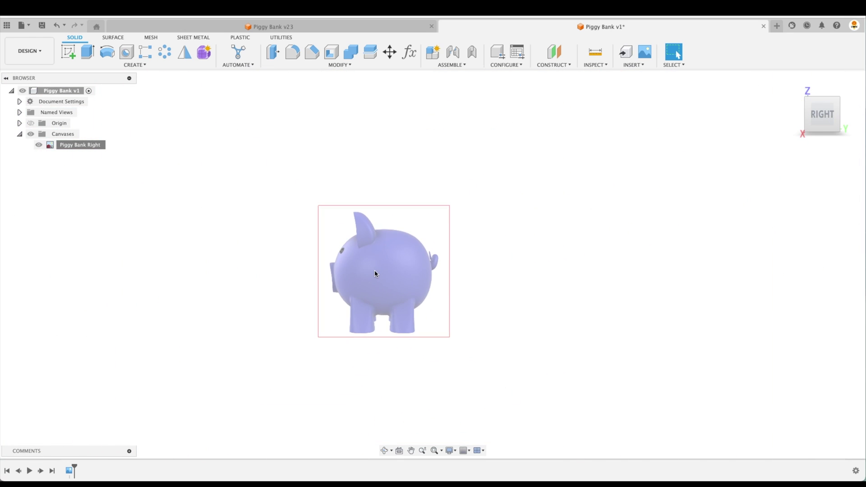
Return to the isometric home view showing the calibrated side canvas.
{"action": "scroll", "coordinate": [348, 270], "scroll_direction": "up", "scroll_amount": 5}
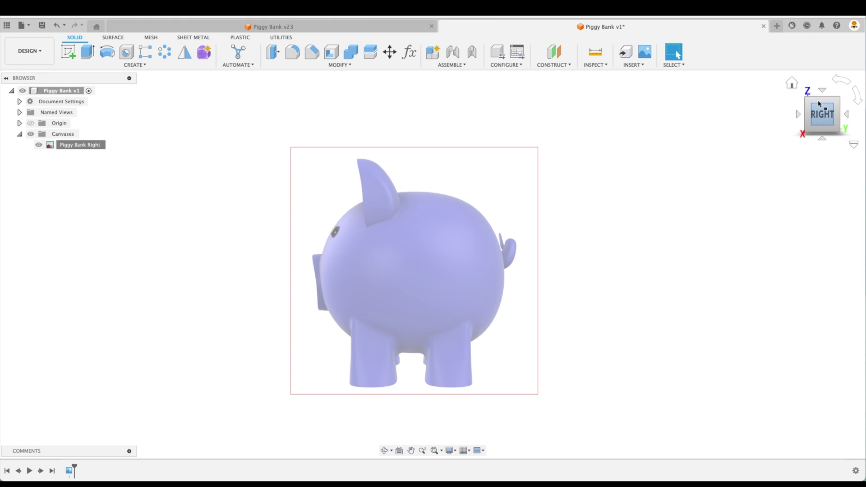
{"action": "left_click", "coordinate": [792, 83]}
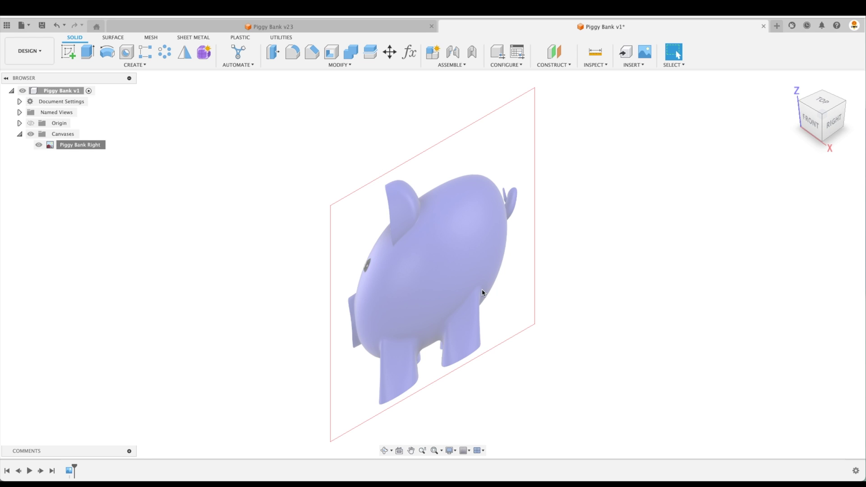
Start a canvas with Piggy Bank Front.png placed on the XZ front plane.
{"action": "left_click", "coordinate": [635, 65]}
{"action": "left_click", "coordinate": [640, 93]}
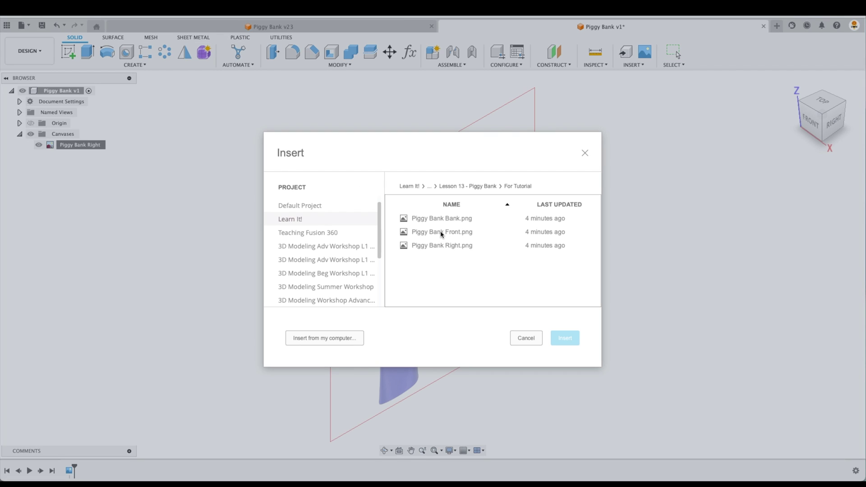
{"action": "double_click", "coordinate": [441, 232]}
{"action": "left_click", "coordinate": [444, 239]}
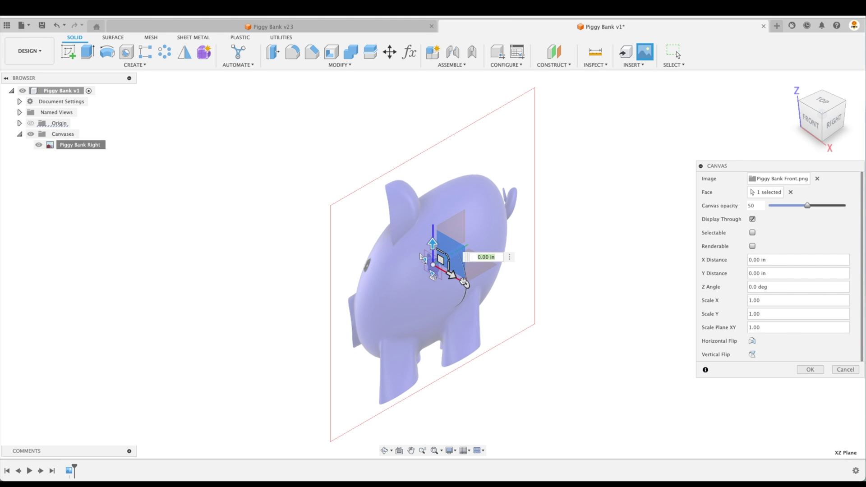
{"action": "scroll", "coordinate": [506, 290], "scroll_direction": "up", "scroll_amount": 1}
{"action": "middle_click_drag", "start_coordinate": [507, 290], "coordinate": [447, 245], "text": "shift"}
Scale the front canvas to 1.025 to match the side canvas, viewed straight from the front.
{"action": "left_click_drag", "start_coordinate": [446, 244], "coordinate": [627, 86]}
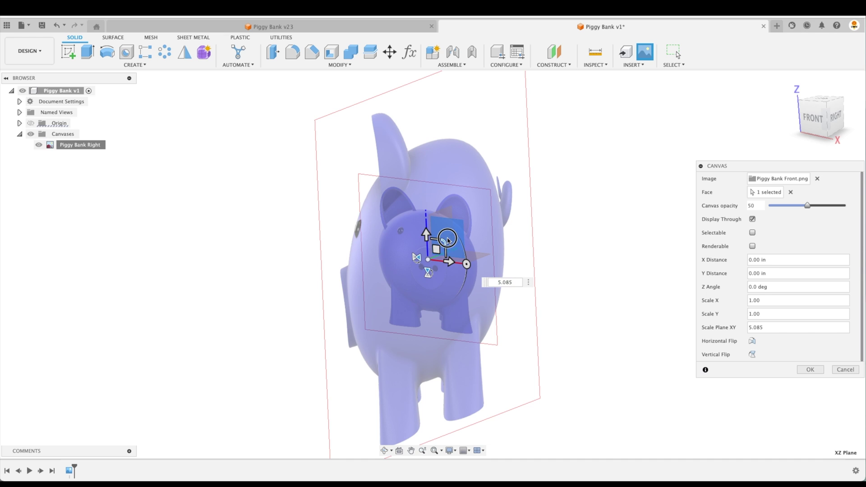
{"action": "mouse_move", "coordinate": [445, 243]}
{"action": "left_mouse_down"}
{"action": "mouse_move", "coordinate": [465, 226]}
{"action": "mouse_move", "coordinate": [441, 236]}
{"action": "left_mouse_up"}
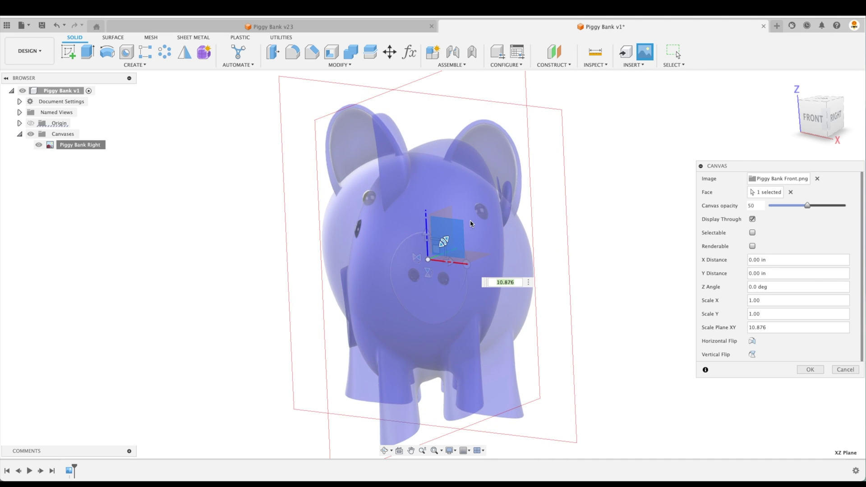
{"action": "left_click", "coordinate": [815, 118]}
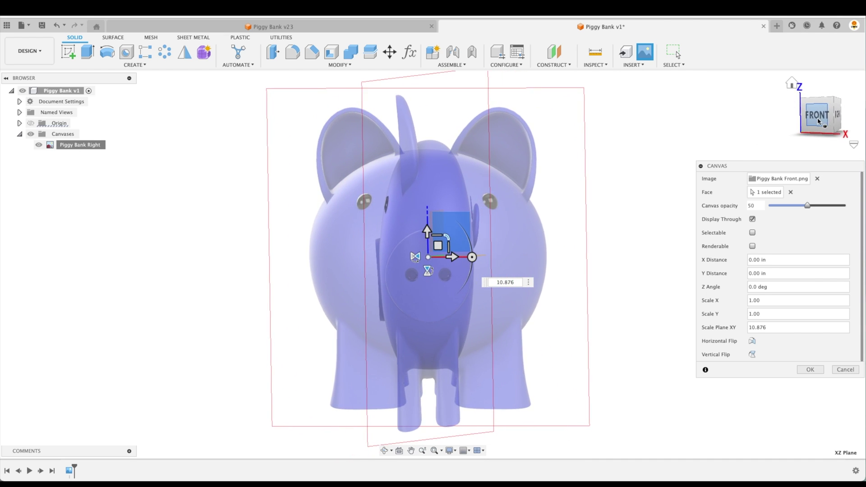
{"action": "left_click_drag", "start_coordinate": [450, 237], "coordinate": [452, 233]}
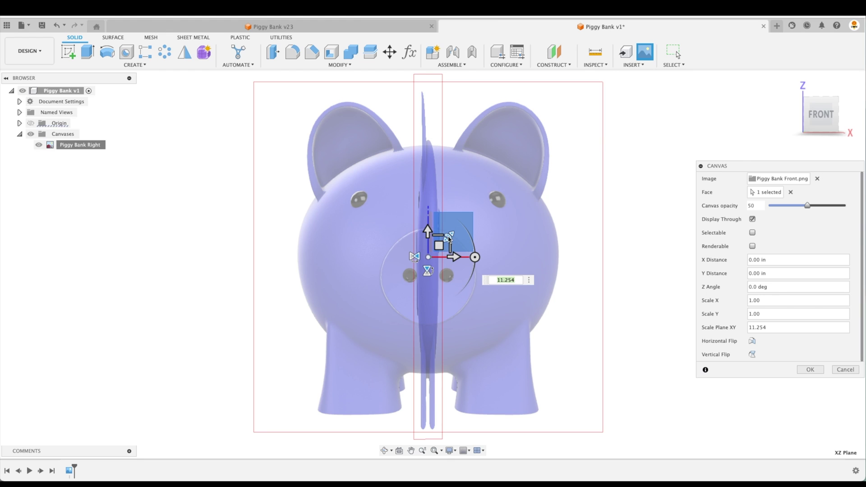
{"action": "left_click_drag", "start_coordinate": [451, 239], "coordinate": [448, 236]}
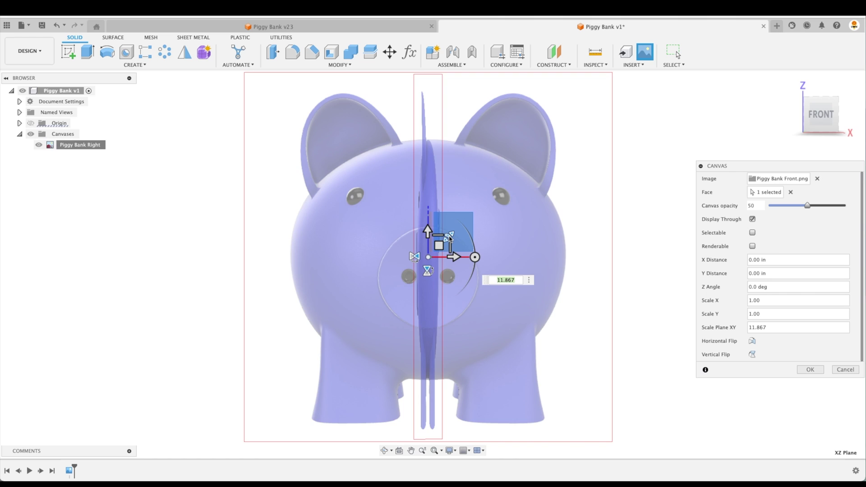
{"action": "middle_click_drag", "start_coordinate": [439, 248], "coordinate": [522, 359], "text": "shift"}
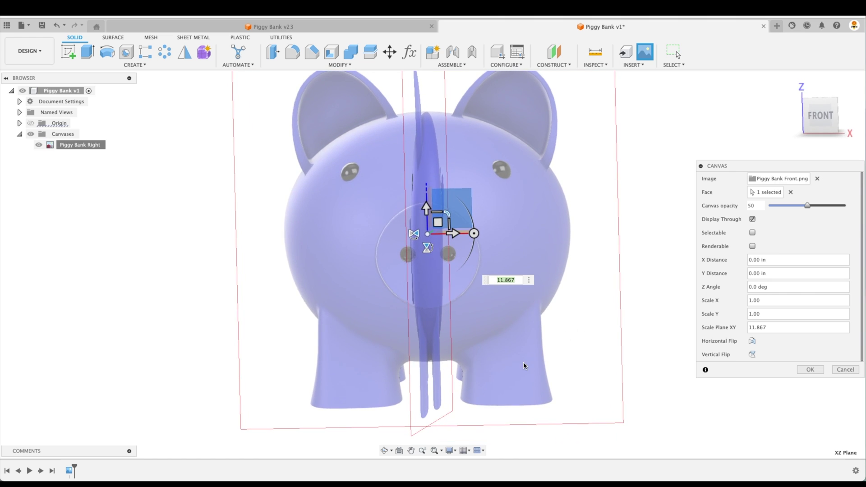
{"action": "left_click", "coordinate": [828, 113]}
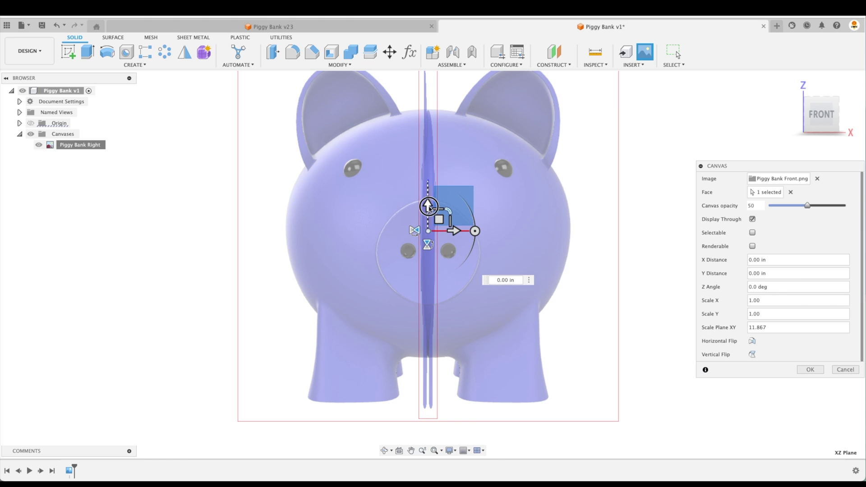
{"action": "left_click_drag", "start_coordinate": [436, 215], "coordinate": [428, 212]}
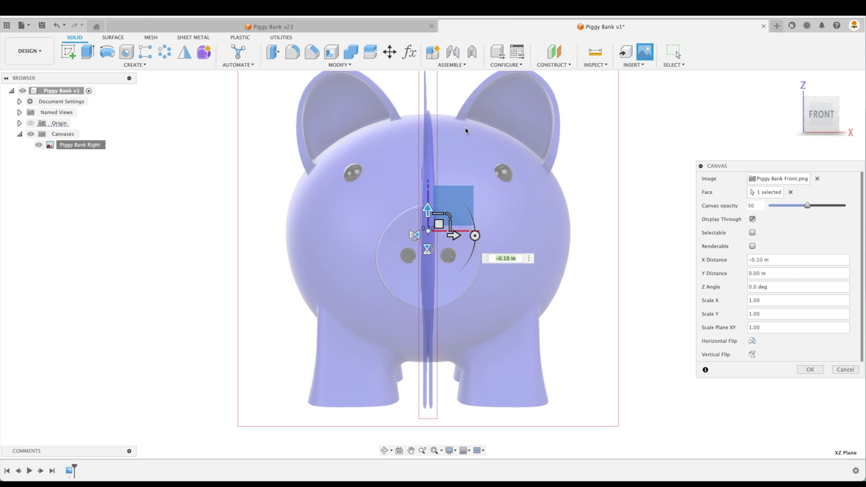
{"action": "left_click", "coordinate": [450, 217]}
{"action": "type", "text": "1.025"}
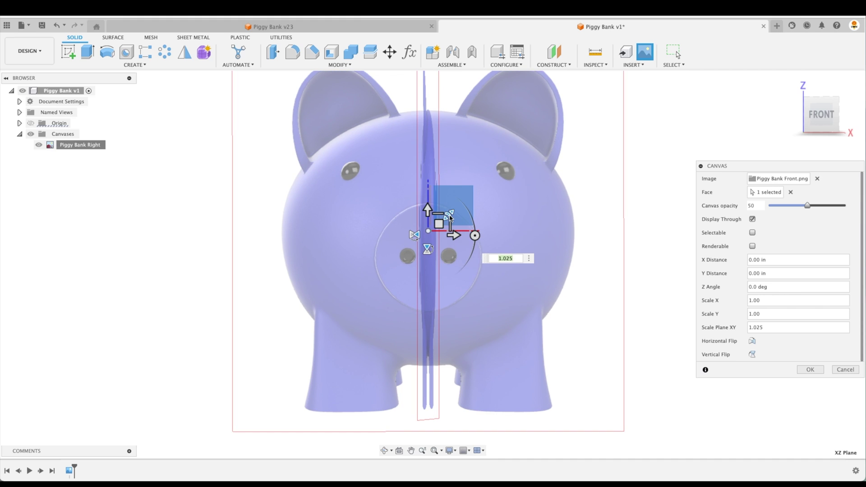
{"action": "left_click", "coordinate": [827, 118]}
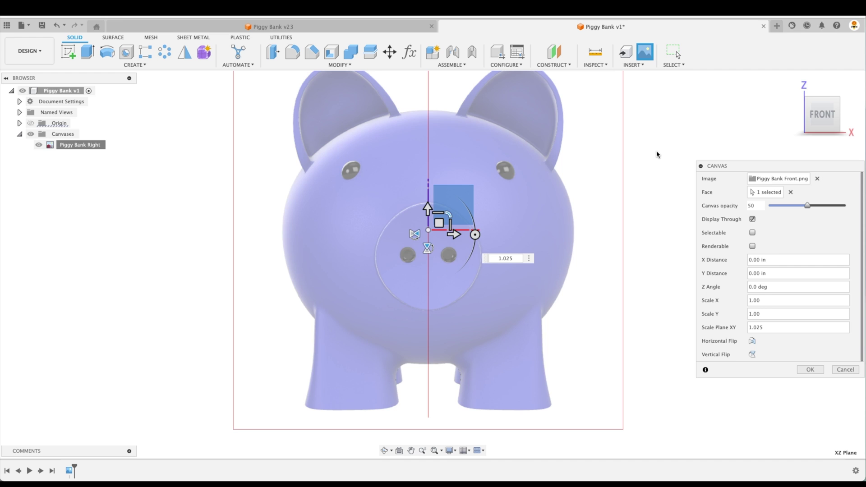
View the front canvas from the right side to check it lines up with the side canvas.
{"action": "left_click", "coordinate": [850, 114]}
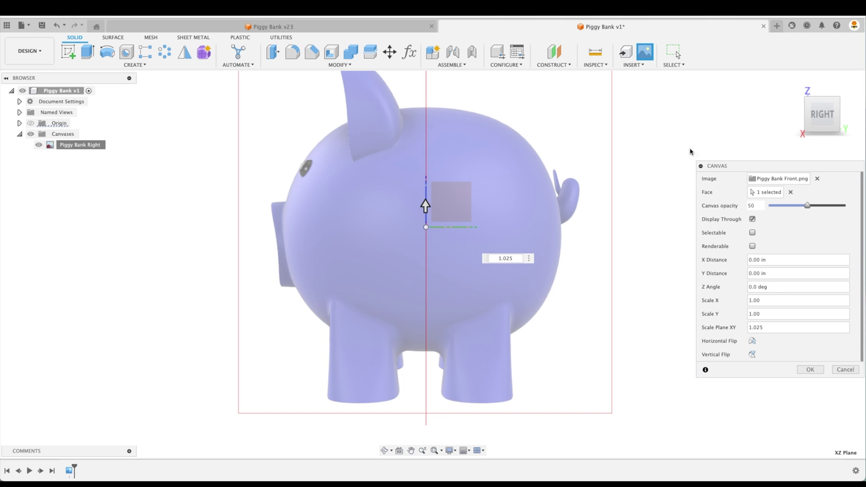
Place the Piggy Bank Front canvas, return to Home view, and enter the Form environment's primitive list.
{"action": "left_click", "coordinate": [810, 370]}
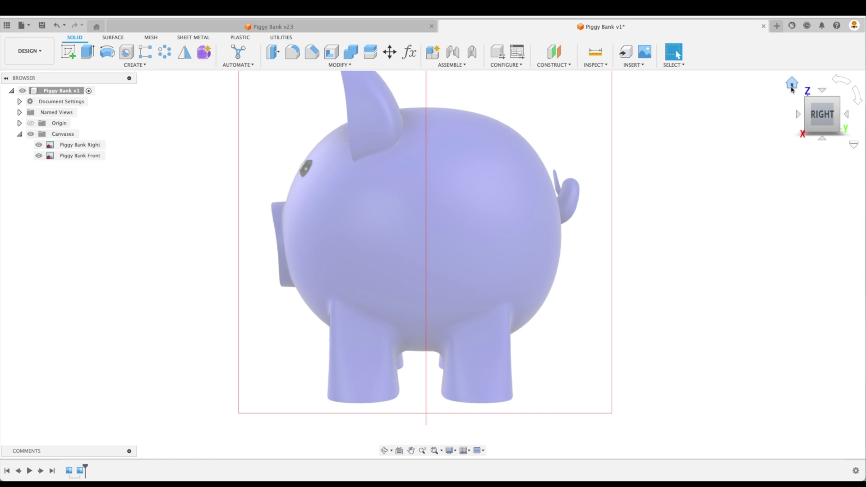
{"action": "left_click", "coordinate": [792, 83]}
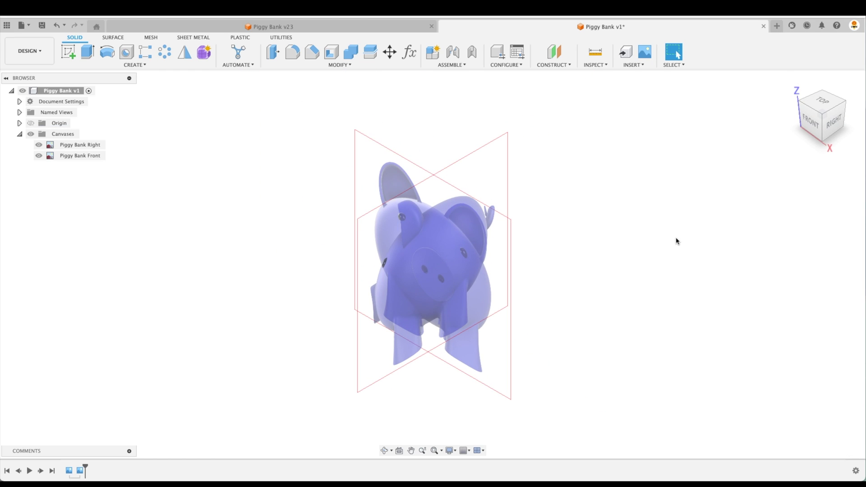
{"action": "left_click", "coordinate": [204, 53]}
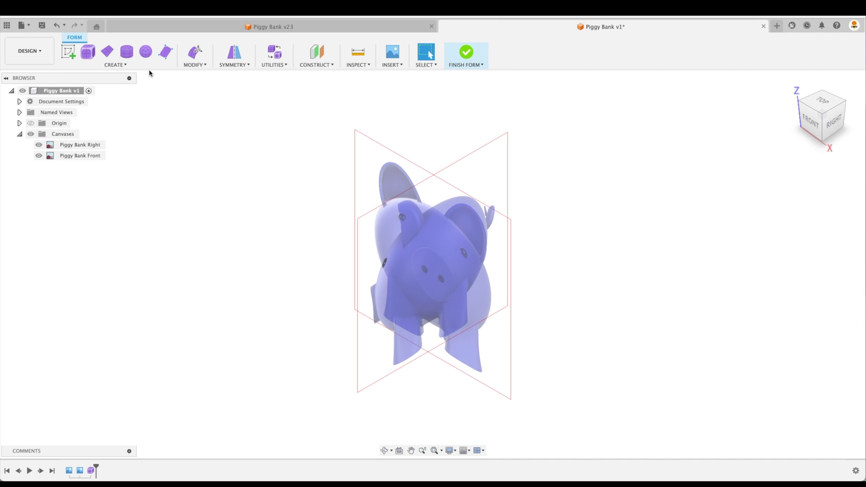
{"action": "left_click", "coordinate": [124, 67]}
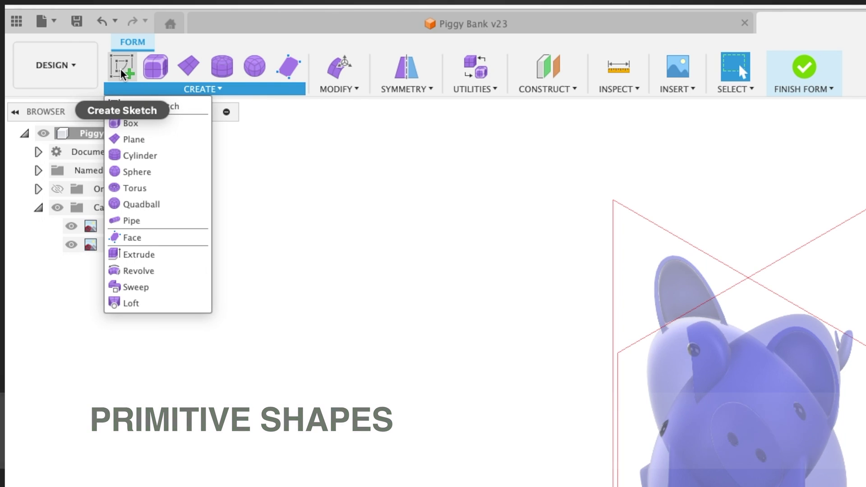
Close the primitive list and view the model and canvases straight from the right.
{"action": "left_click", "coordinate": [333, 141]}
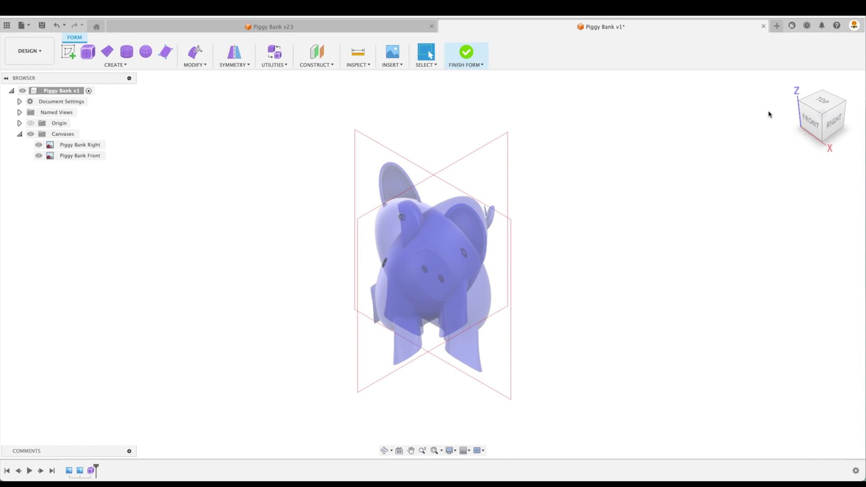
{"action": "left_click", "coordinate": [832, 121]}
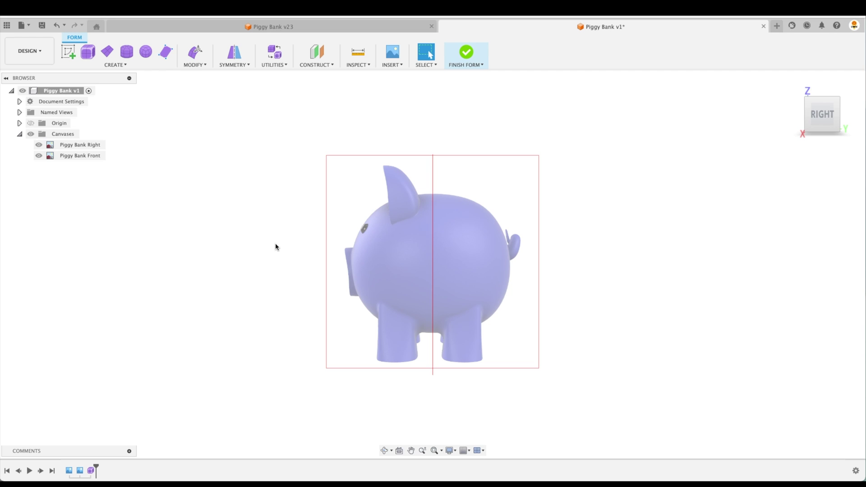
Start a quadball on the XZ plane, centred at the origin, 5.30 in diameter.
{"action": "left_click", "coordinate": [149, 55]}
{"action": "left_click", "coordinate": [446, 242]}
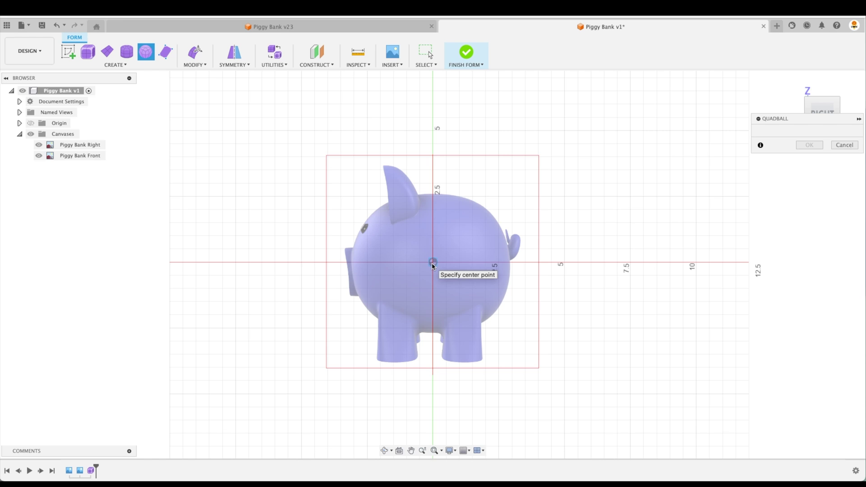
{"action": "left_click", "coordinate": [433, 262]}
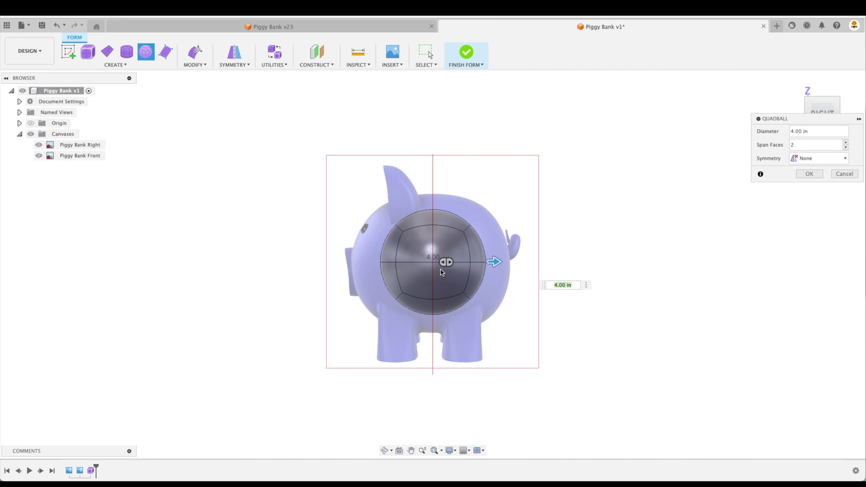
{"action": "scroll", "coordinate": [467, 266], "scroll_direction": "up", "scroll_amount": 4}
{"action": "left_click_drag", "start_coordinate": [508, 256], "coordinate": [542, 257]}
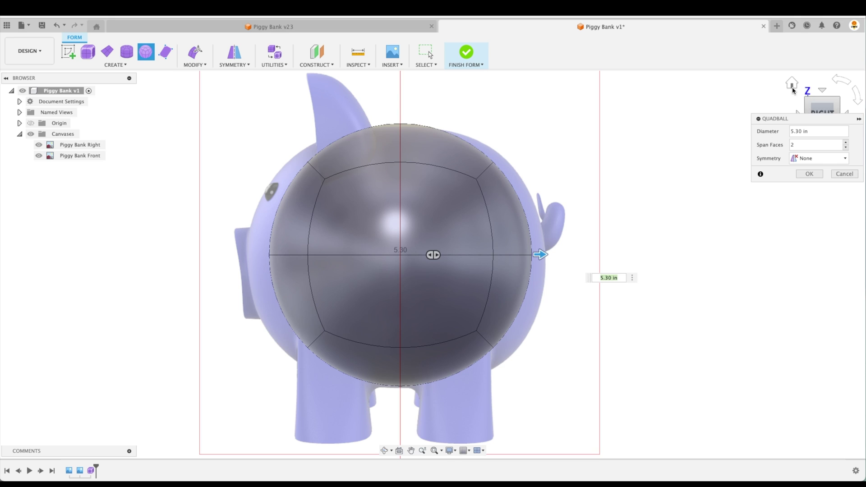
{"action": "left_click", "coordinate": [792, 84]}
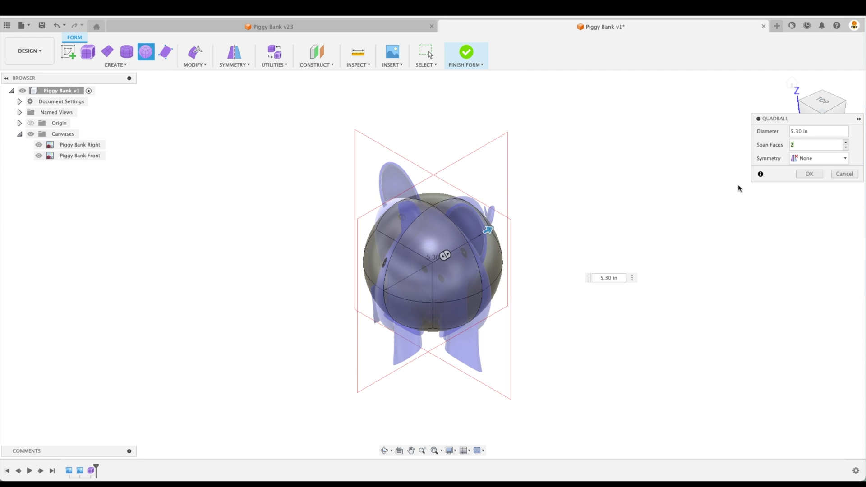
{"action": "scroll", "coordinate": [514, 248], "scroll_direction": "up", "scroll_amount": 5}
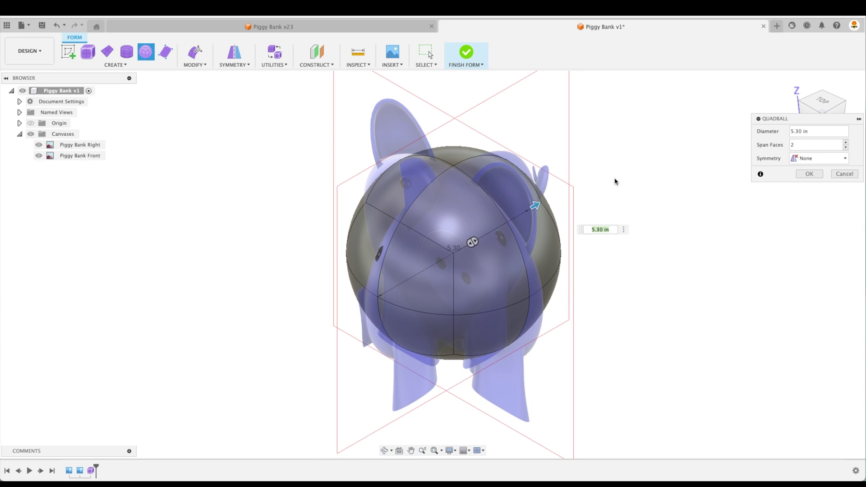
Try Span Faces values up to 9, then bring the span faces back to 2.
{"action": "left_click", "coordinate": [802, 145]}
{"action": "left_click", "coordinate": [846, 143]}
{"action": "left_click", "coordinate": [846, 143]}
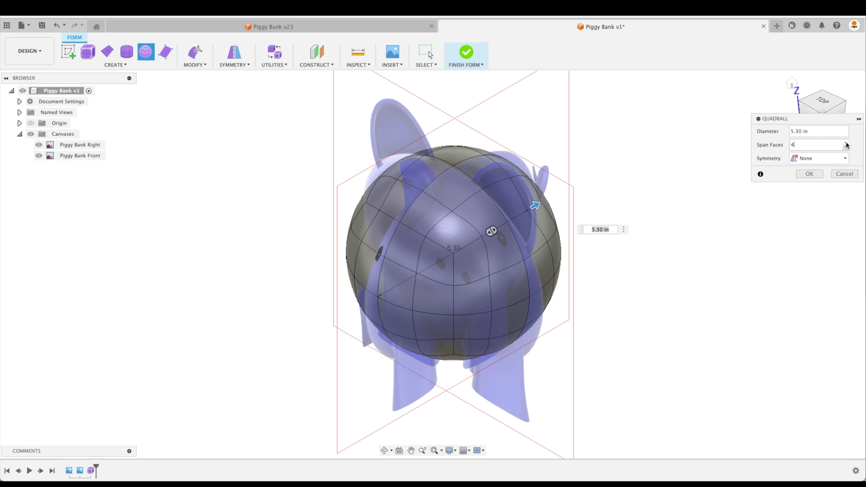
{"action": "left_click", "coordinate": [846, 143]}
{"action": "left_click", "coordinate": [846, 143]}
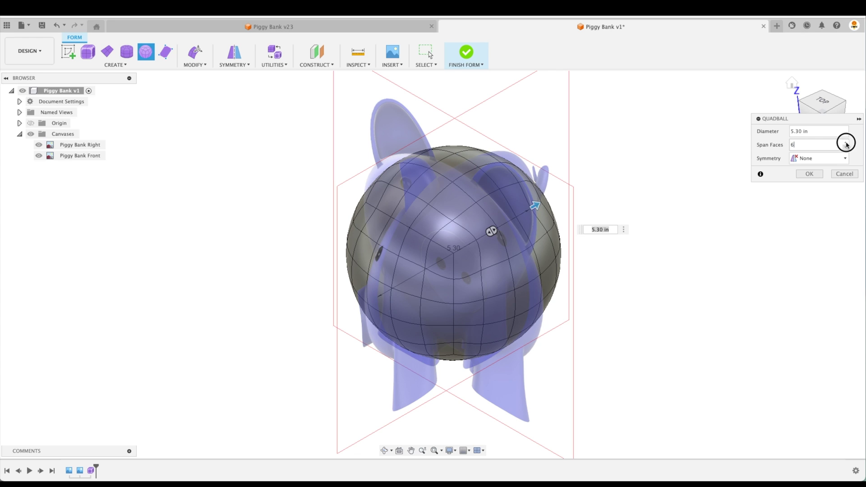
{"action": "left_click", "coordinate": [846, 143]}
{"action": "left_click", "coordinate": [846, 143]}
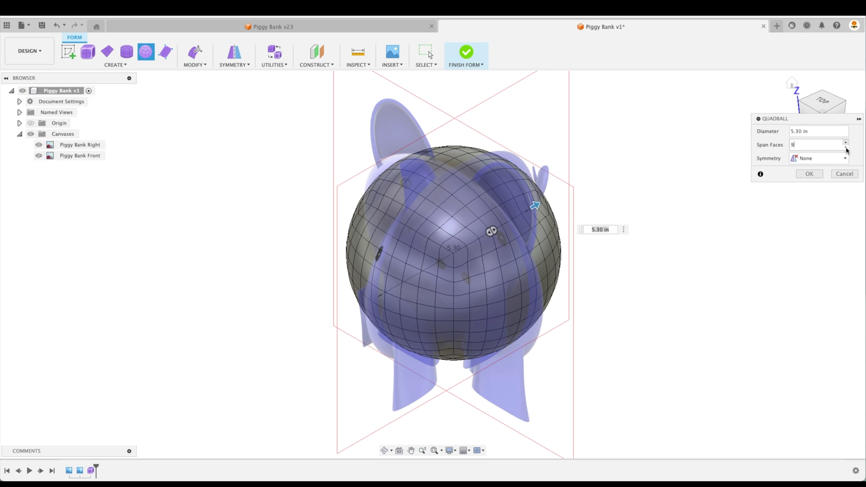
{"action": "left_click", "coordinate": [847, 148]}
{"action": "left_click", "coordinate": [846, 147]}
{"action": "left_click", "coordinate": [846, 147]}
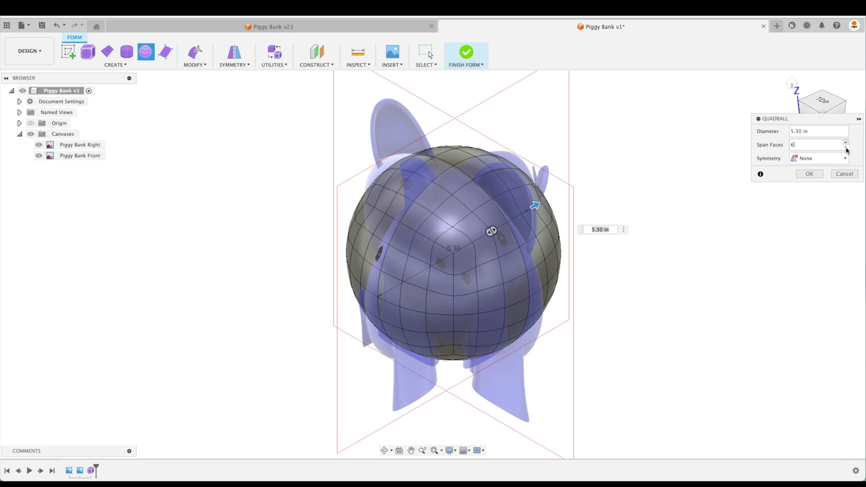
{"action": "left_click", "coordinate": [846, 148]}
{"action": "left_click", "coordinate": [846, 147]}
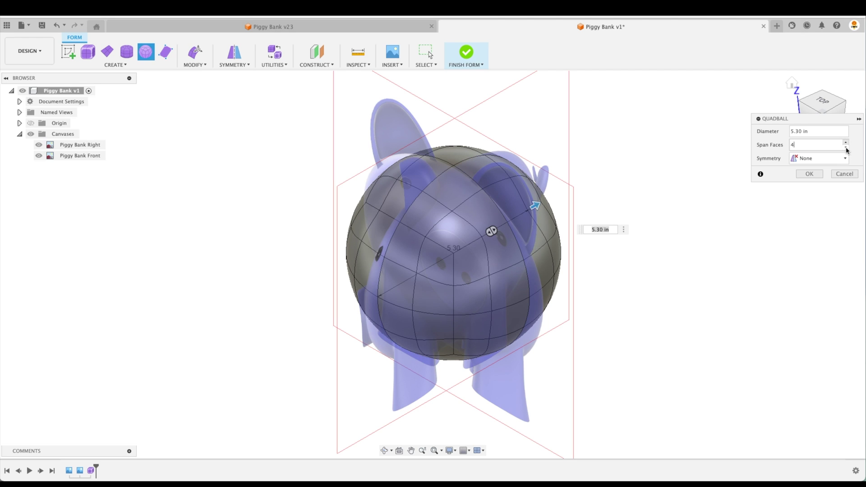
{"action": "left_click", "coordinate": [846, 148]}
{"action": "left_click", "coordinate": [846, 147]}
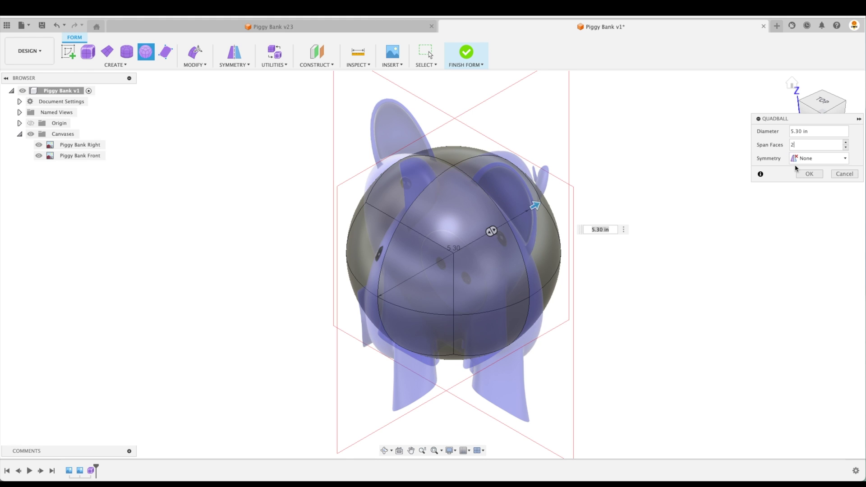
{"action": "middle_click_drag", "start_coordinate": [757, 177], "coordinate": [519, 179], "text": "shift"}
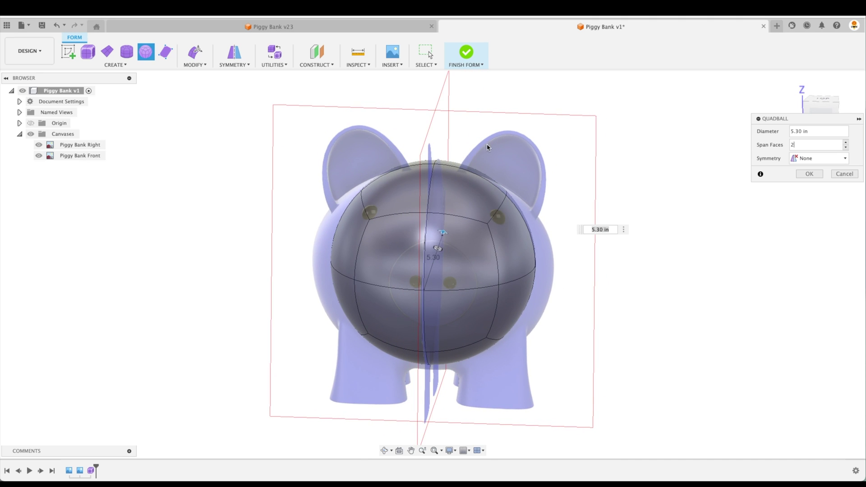
{"action": "middle_click_drag", "start_coordinate": [615, 152], "coordinate": [418, 210], "text": "shift"}
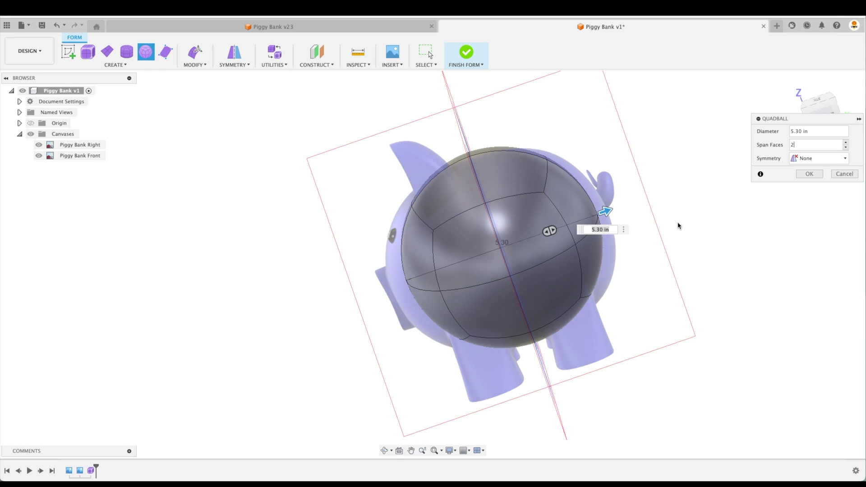
{"action": "middle_click_drag", "start_coordinate": [582, 195], "coordinate": [519, 185], "text": "shift"}
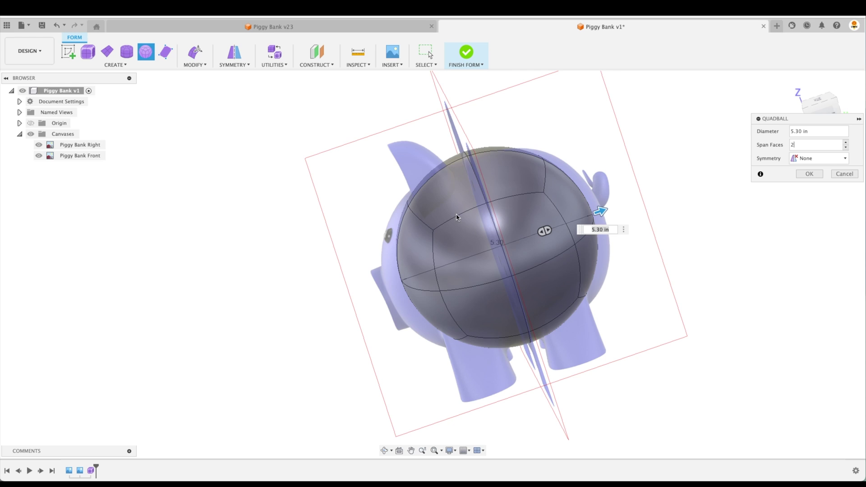
{"action": "middle_click_drag", "start_coordinate": [759, 209], "coordinate": [510, 184], "text": "shift"}
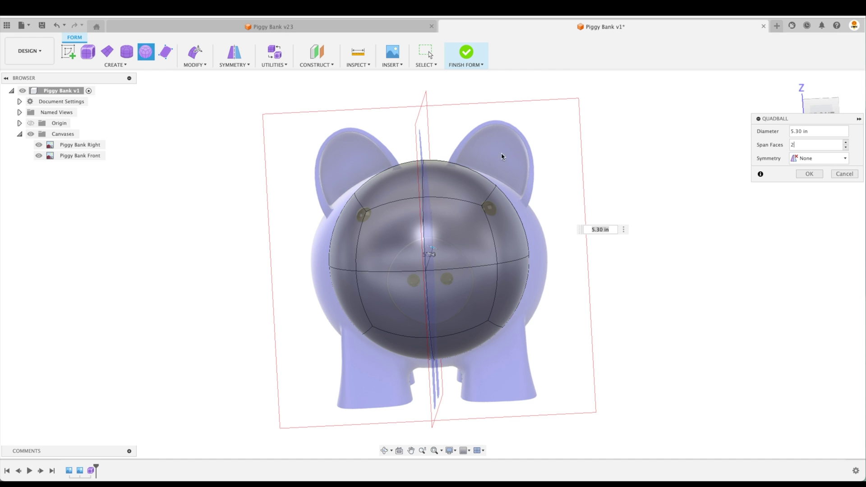
{"action": "middle_click_drag", "start_coordinate": [564, 221], "coordinate": [638, 288], "text": "shift"}
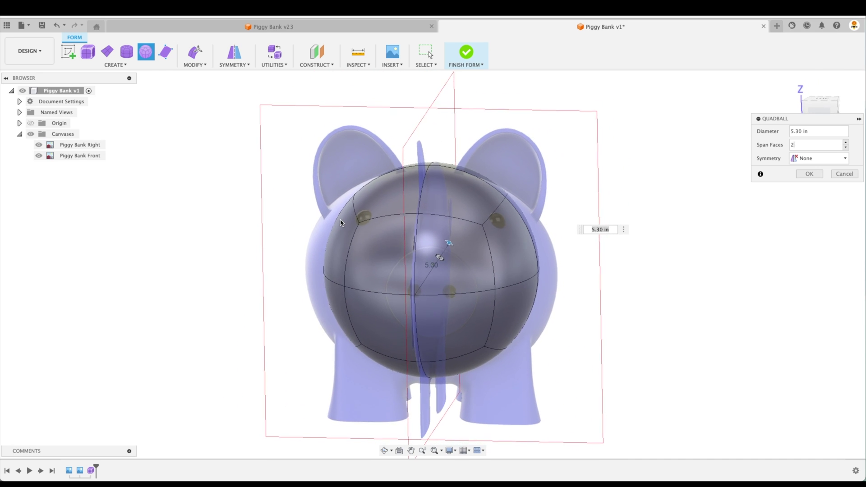
Set the quadball symmetry to Mirror with Height Symmetry on and Width Symmetry off.
{"action": "left_click", "coordinate": [807, 160]}
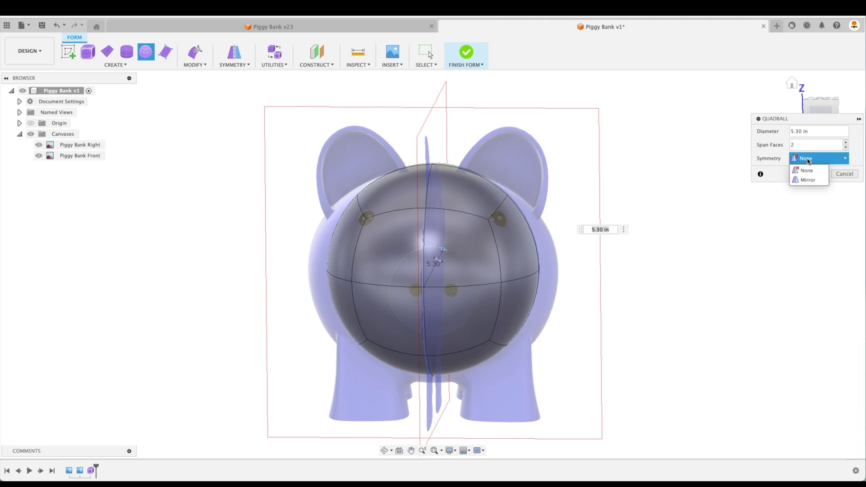
{"action": "left_click", "coordinate": [809, 179]}
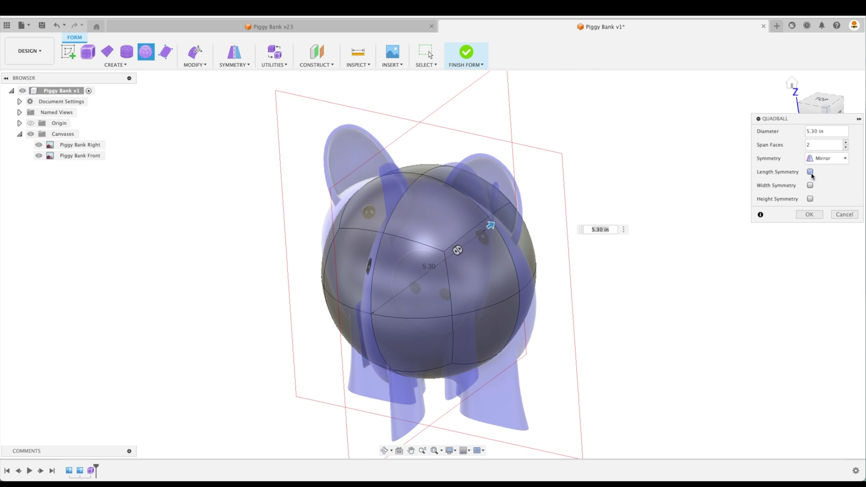
{"action": "left_click", "coordinate": [811, 173]}
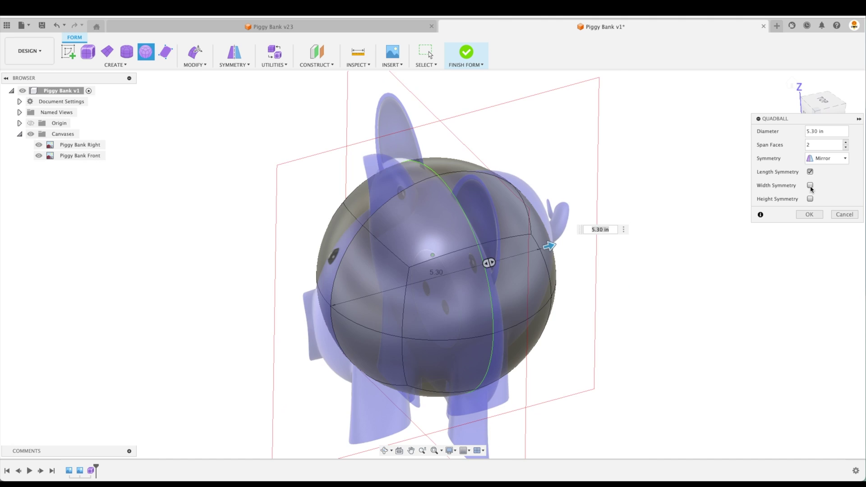
{"action": "left_click", "coordinate": [810, 172]}
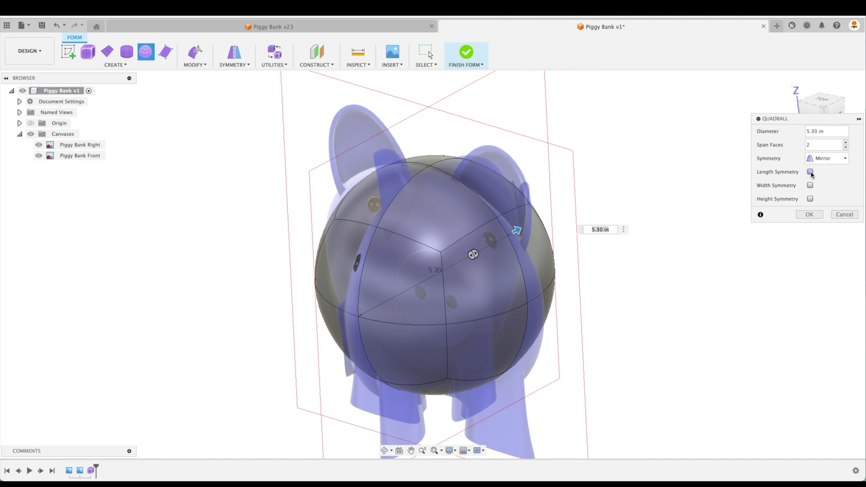
{"action": "left_click", "coordinate": [810, 185]}
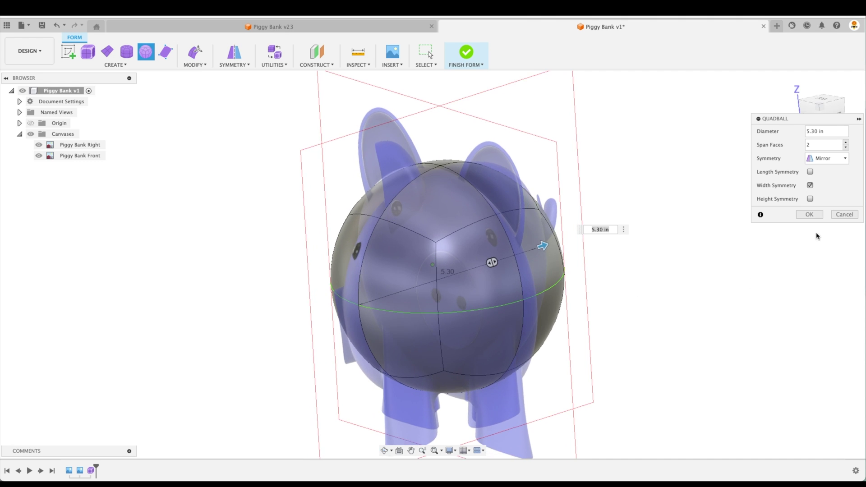
{"action": "left_click", "coordinate": [810, 186]}
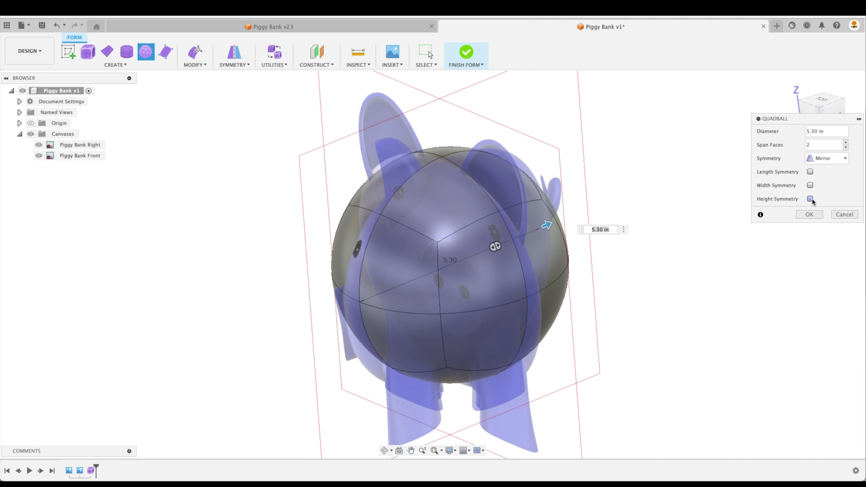
{"action": "left_click", "coordinate": [810, 199]}
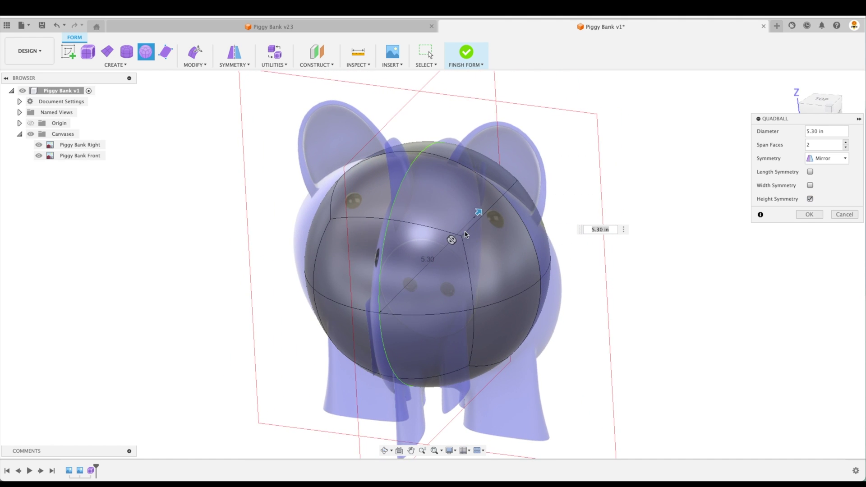
Create the quadball, then view it from the right side zoomed in on the side canvas.
{"action": "left_click", "coordinate": [809, 214]}
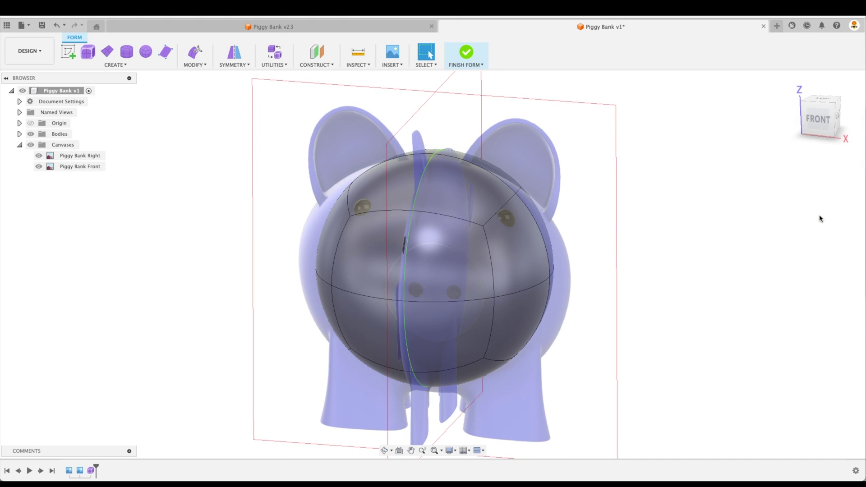
{"action": "left_click", "coordinate": [792, 87]}
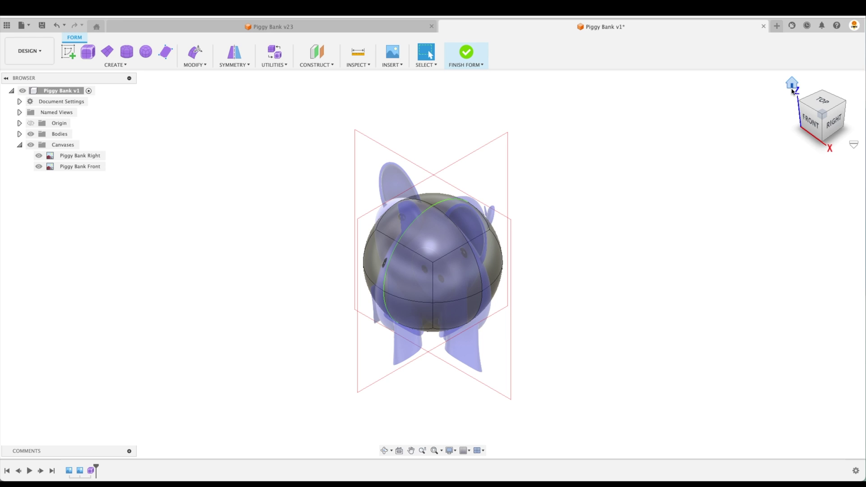
{"action": "left_click", "coordinate": [835, 125]}
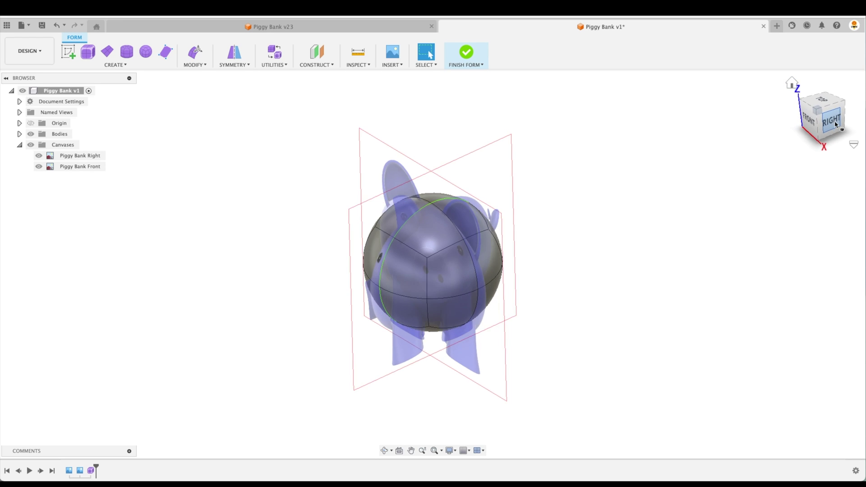
{"action": "scroll", "coordinate": [446, 282], "scroll_direction": "up", "scroll_amount": 5}
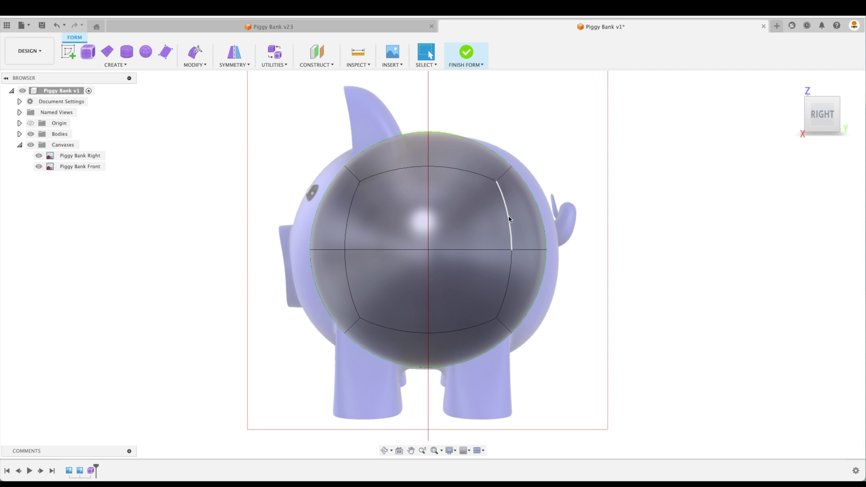
{"action": "left_click", "coordinate": [509, 218]}
{"action": "middle_click_drag", "start_coordinate": [626, 231], "coordinate": [567, 197], "text": "shift"}
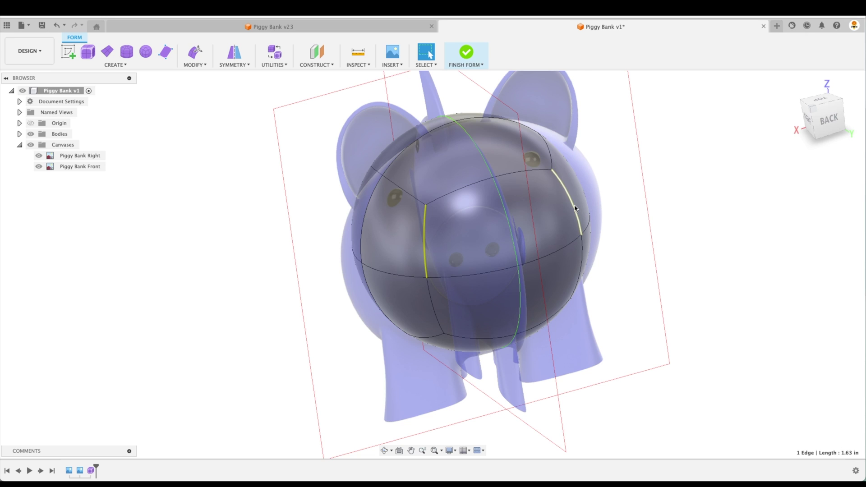
{"action": "left_click", "coordinate": [449, 234]}
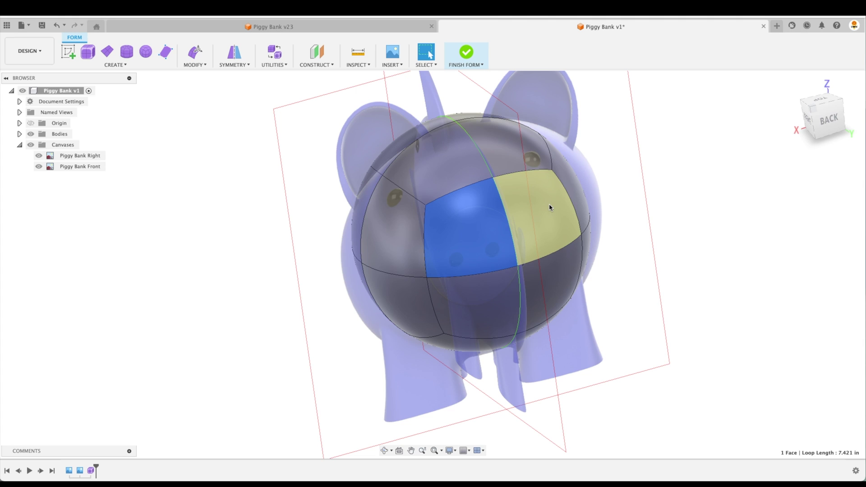
{"action": "left_click", "coordinate": [698, 180]}
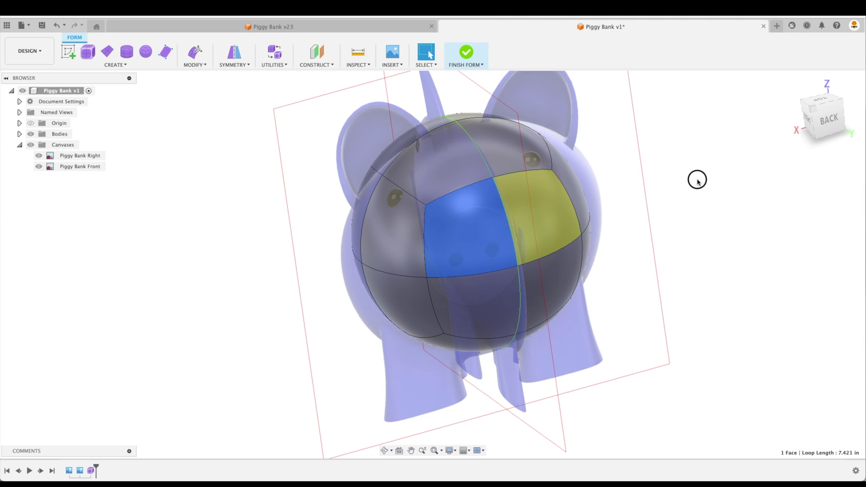
{"action": "left_click", "coordinate": [425, 206]}
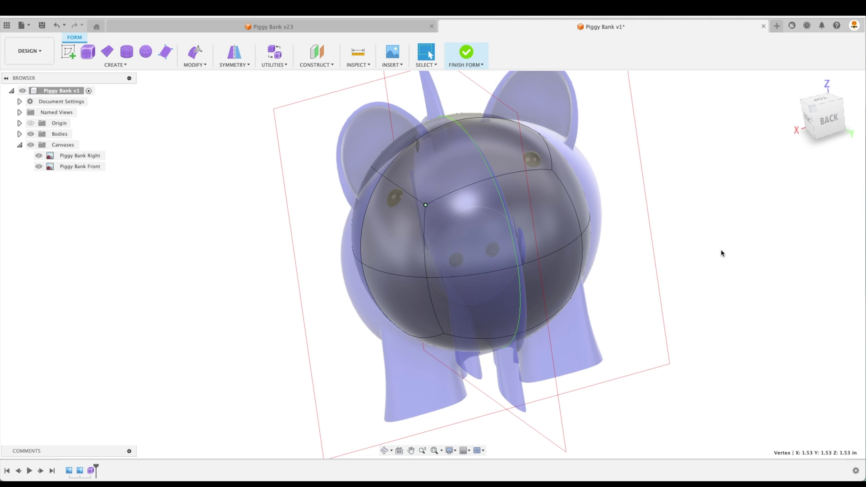
{"action": "left_click", "coordinate": [810, 121]}
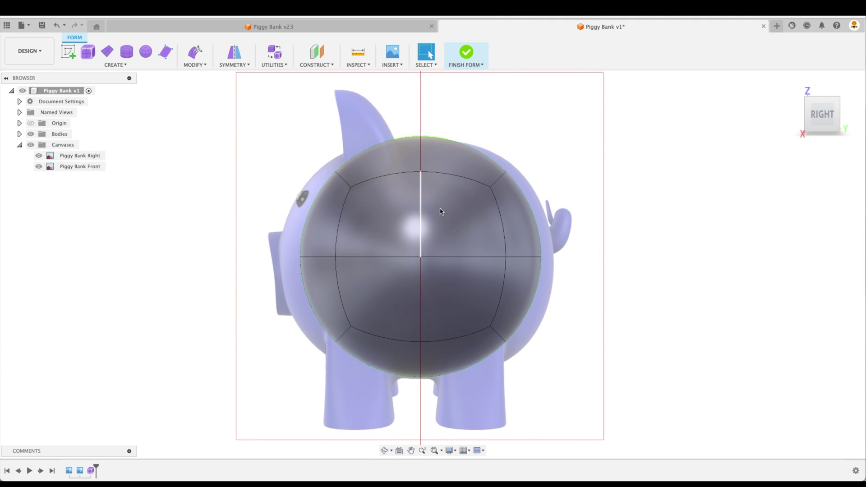
Select the entire quadball body, Body1, as one piece over the right-side canvas.
{"action": "double_click", "coordinate": [449, 233]}
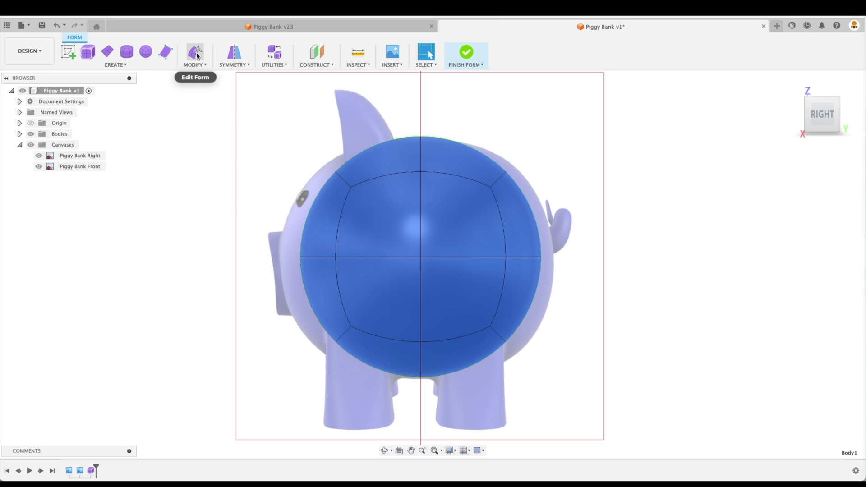
{"action": "right_click", "coordinate": [467, 224]}
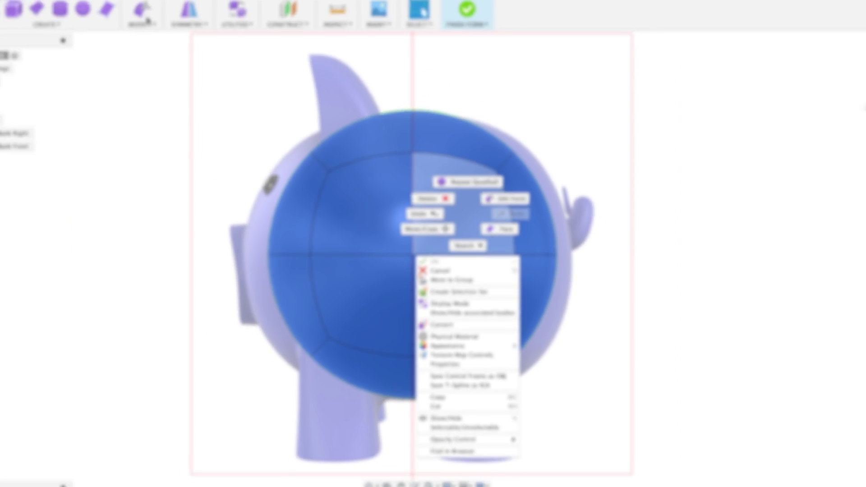
{"action": "left_click", "coordinate": [194, 108]}
{"action": "left_click", "coordinate": [198, 67]}
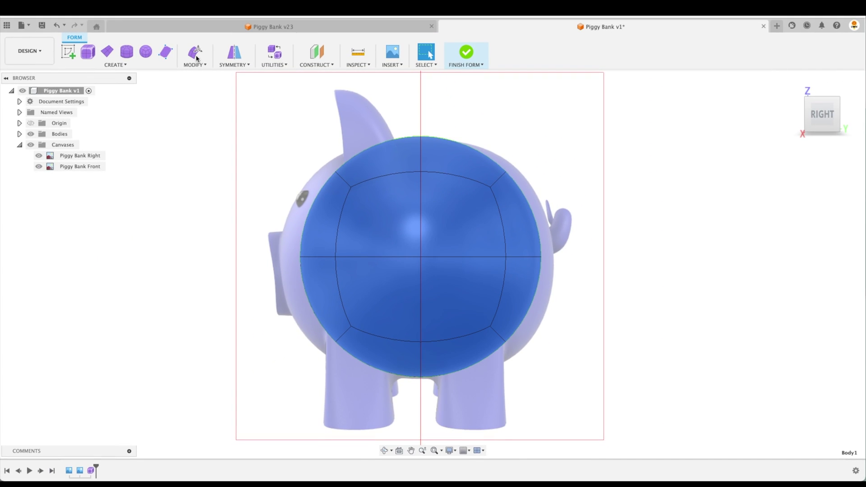
{"action": "left_click", "coordinate": [198, 87]}
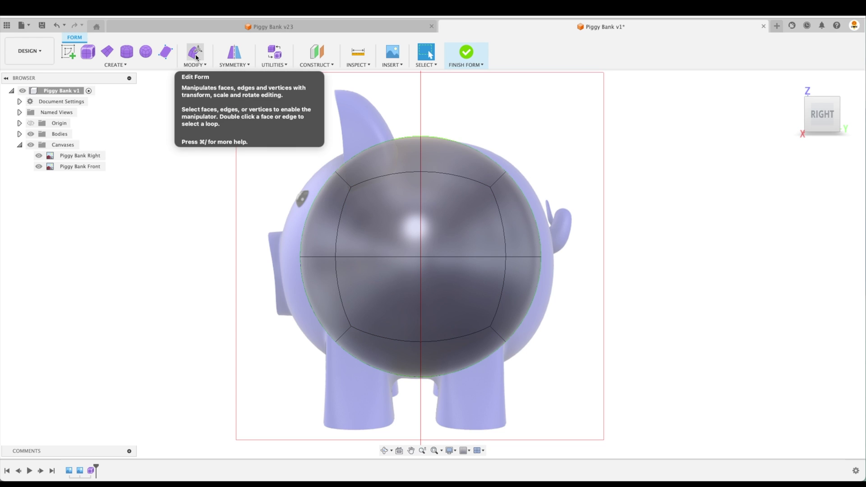
{"action": "left_click", "coordinate": [195, 65]}
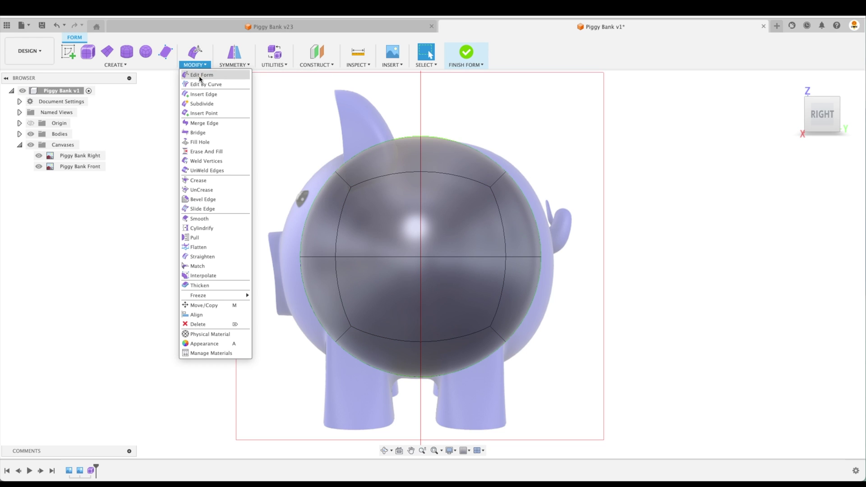
{"action": "left_click", "coordinate": [155, 126]}
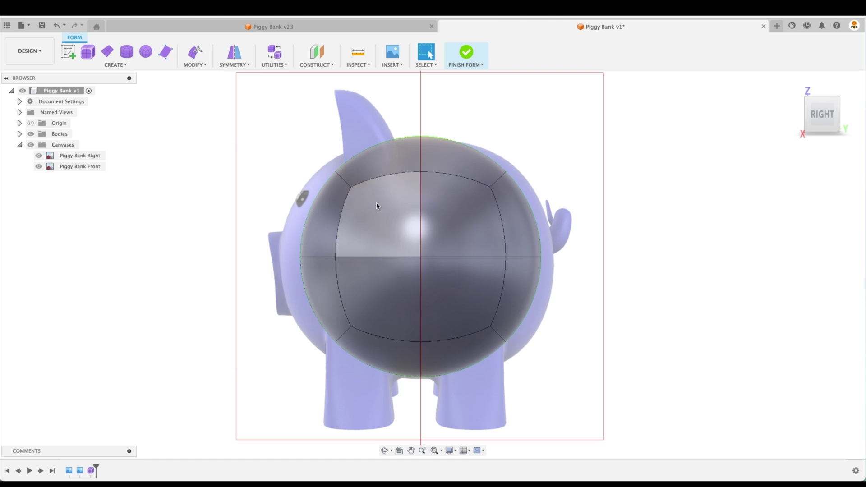
{"action": "left_click", "coordinate": [459, 220]}
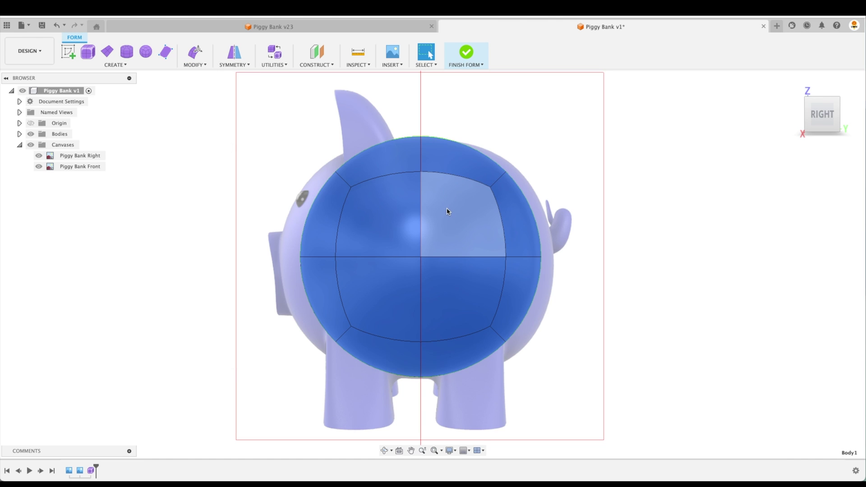
{"action": "right_click", "coordinate": [448, 211]}
{"action": "left_click", "coordinate": [480, 195]}
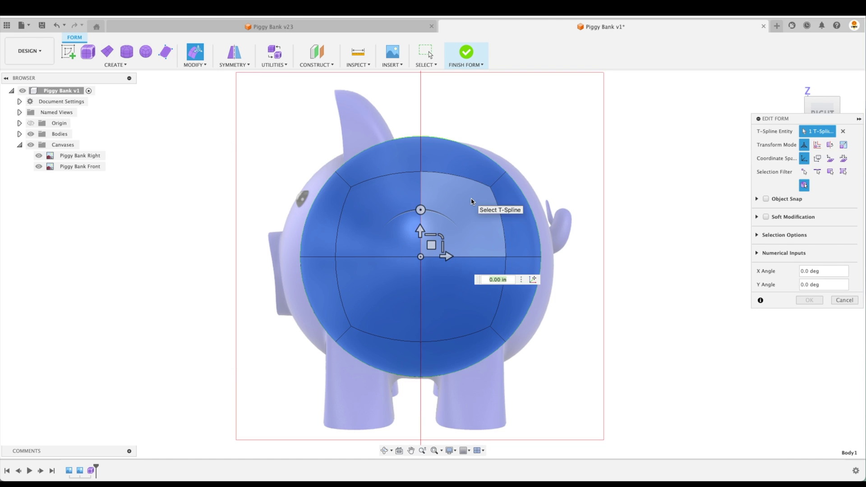
{"action": "mouse_move", "coordinate": [441, 237]}
{"action": "left_mouse_down"}
{"action": "mouse_move", "coordinate": [431, 245]}
{"action": "mouse_move", "coordinate": [442, 265]}
{"action": "mouse_move", "coordinate": [415, 274]}
{"action": "mouse_move", "coordinate": [378, 310]}
{"action": "mouse_move", "coordinate": [499, 249]}
{"action": "mouse_move", "coordinate": [440, 234]}
{"action": "mouse_move", "coordinate": [426, 241]}
{"action": "mouse_move", "coordinate": [429, 250]}
{"action": "left_mouse_up"}
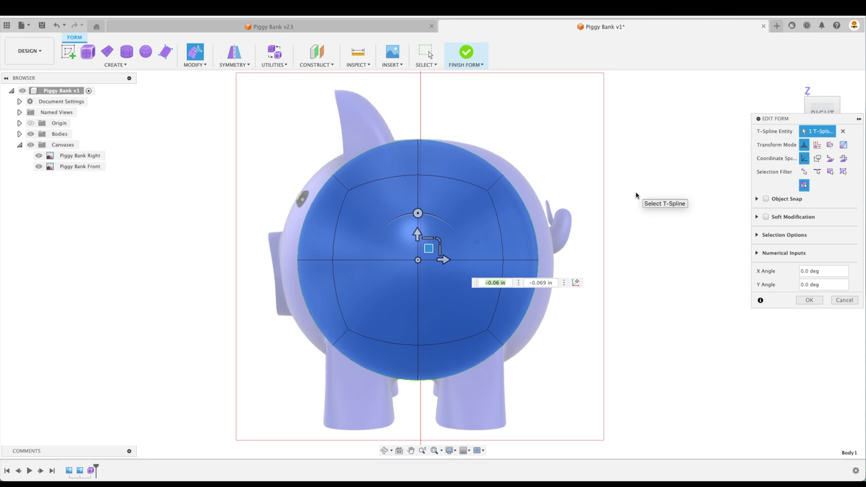
{"action": "middle_click_drag", "start_coordinate": [639, 195], "coordinate": [492, 241], "text": "shift"}
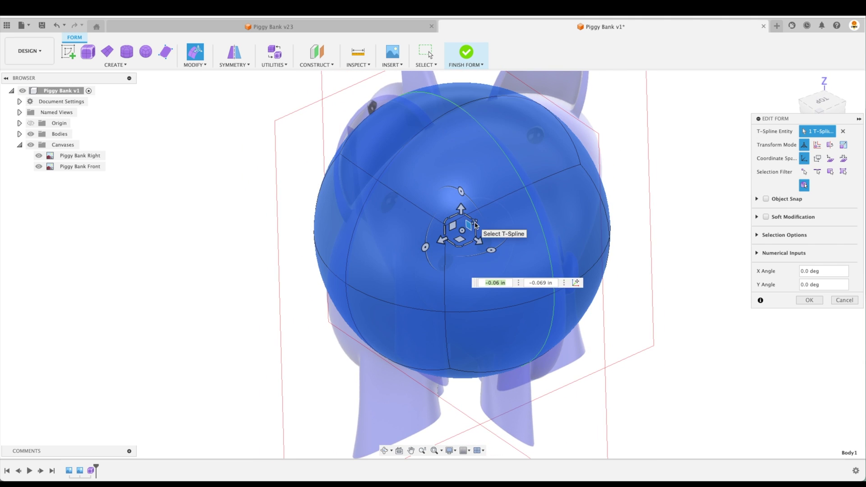
{"action": "left_click_drag", "start_coordinate": [476, 224], "coordinate": [463, 243]}
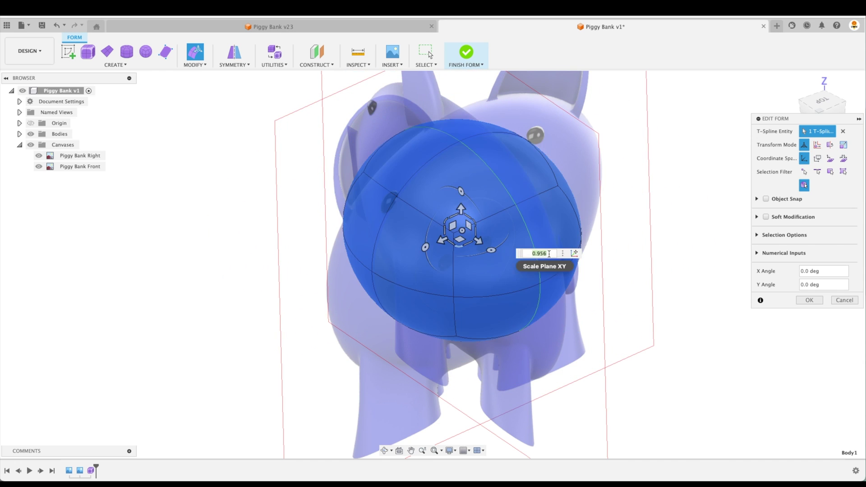
{"action": "left_click", "coordinate": [670, 220]}
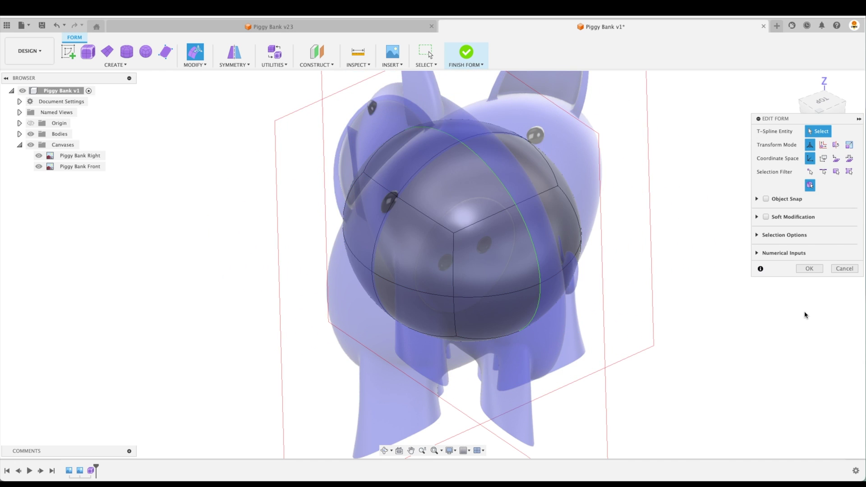
{"action": "middle_click_drag", "start_coordinate": [802, 284], "coordinate": [775, 280], "text": "shift"}
{"action": "key", "text": "super+z"}
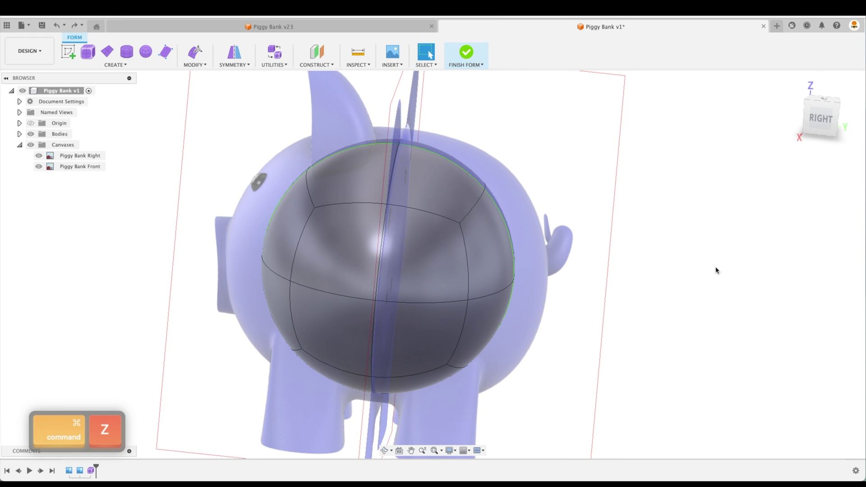
{"action": "middle_click_drag", "start_coordinate": [692, 241], "coordinate": [740, 243], "text": "shift"}
{"action": "key", "text": "super+z"}
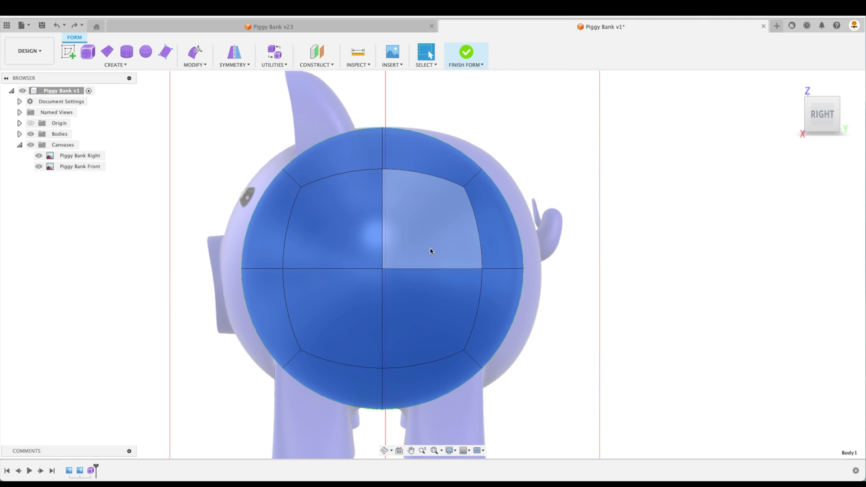
{"action": "right_click", "coordinate": [420, 211]}
Scale the whole sphere uniformly by 1.118 in Edit Form, then orbit to check it.
{"action": "left_click", "coordinate": [449, 198]}
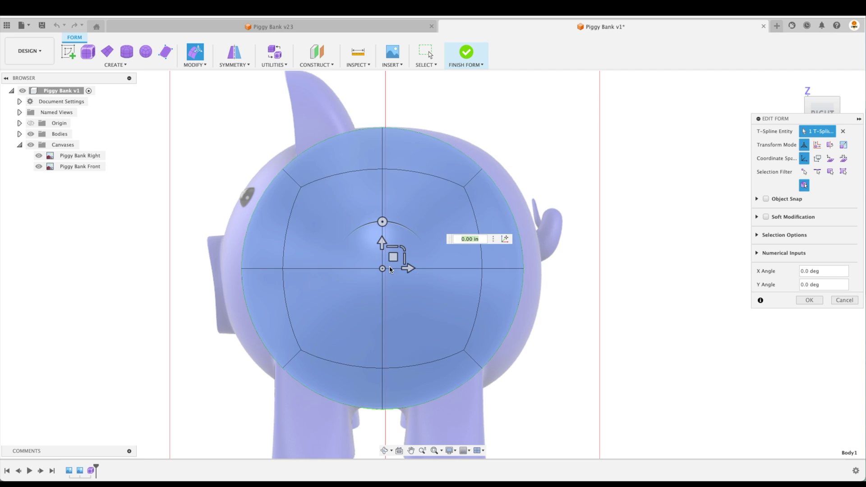
{"action": "mouse_move", "coordinate": [383, 271]}
{"action": "left_mouse_down"}
{"action": "mouse_move", "coordinate": [393, 267]}
{"action": "mouse_move", "coordinate": [363, 292]}
{"action": "mouse_move", "coordinate": [398, 252]}
{"action": "mouse_move", "coordinate": [368, 292]}
{"action": "mouse_move", "coordinate": [390, 261]}
{"action": "mouse_move", "coordinate": [384, 270]}
{"action": "left_mouse_up"}
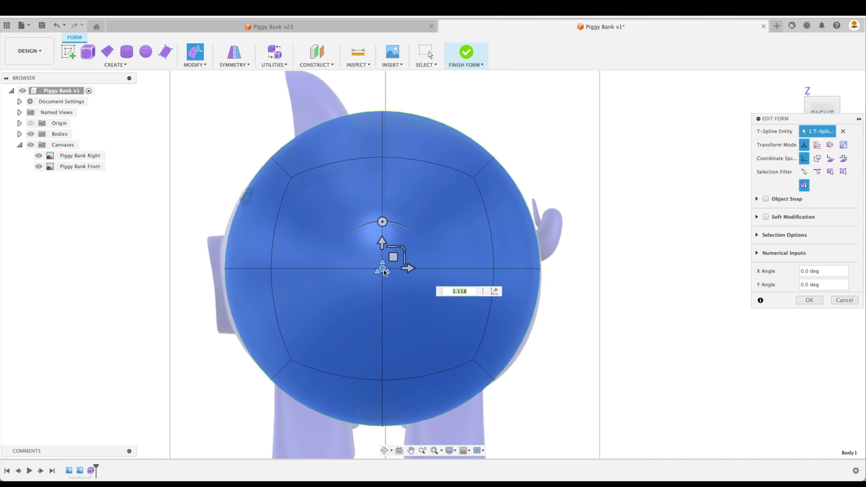
{"action": "left_click", "coordinate": [619, 270]}
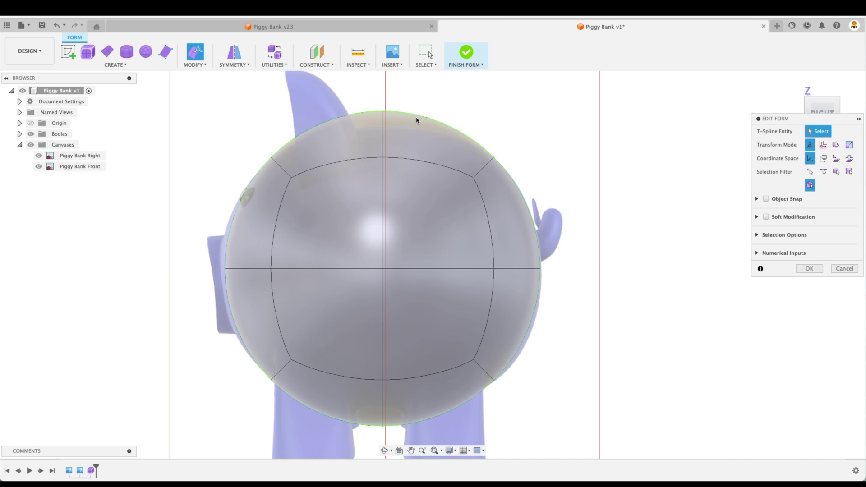
{"action": "middle_click_drag", "start_coordinate": [504, 94], "coordinate": [511, 124], "text": "shift"}
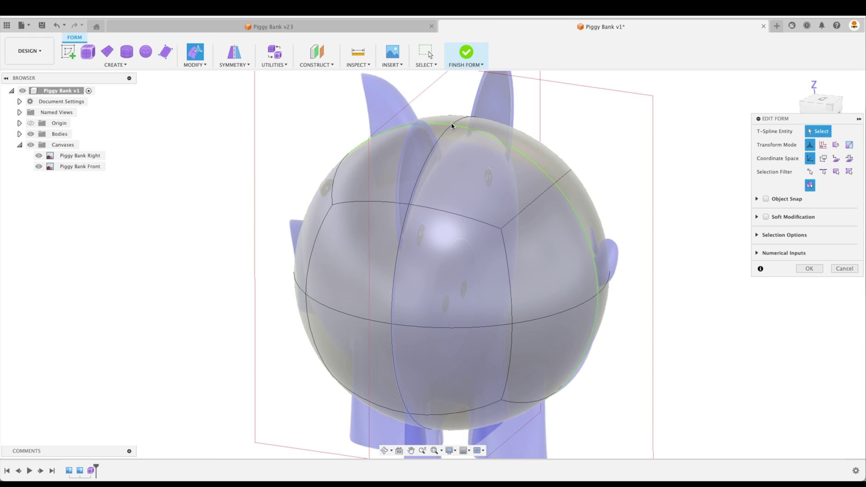
{"action": "middle_click_drag", "start_coordinate": [452, 126], "coordinate": [785, 212], "text": "shift"}
Accept the scaling, then lower the top vertex onto the pig's back outline in the right view.
{"action": "left_click", "coordinate": [809, 269]}
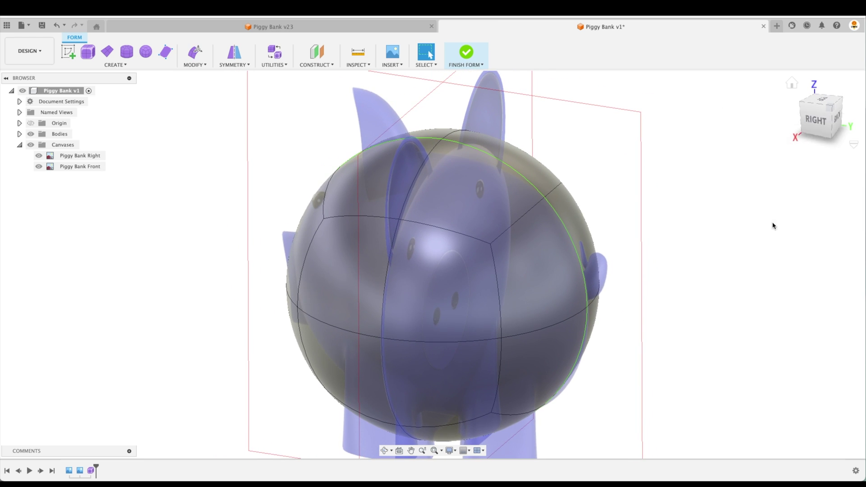
{"action": "right_click", "coordinate": [441, 141]}
{"action": "left_click", "coordinate": [461, 135]}
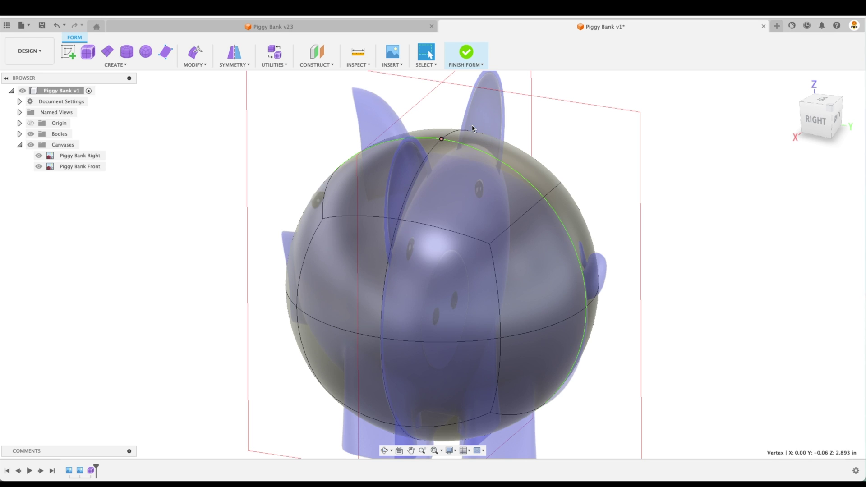
{"action": "left_click", "coordinate": [818, 114]}
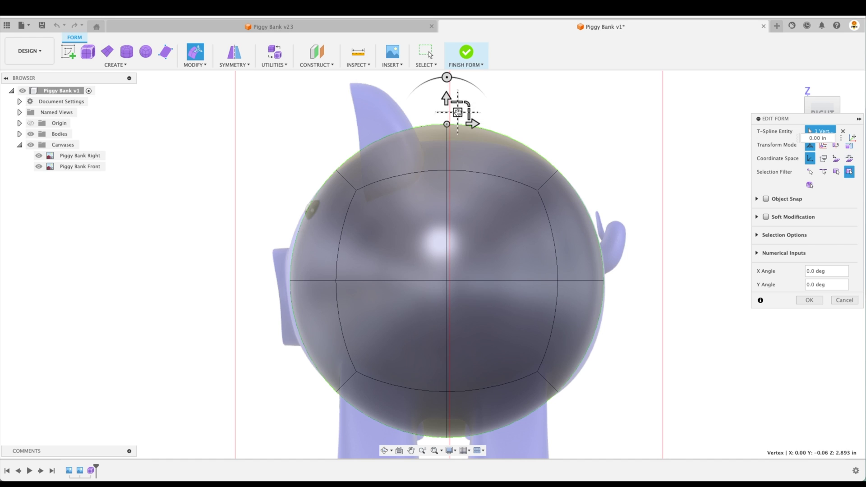
{"action": "left_click_drag", "start_coordinate": [446, 96], "coordinate": [459, 155]}
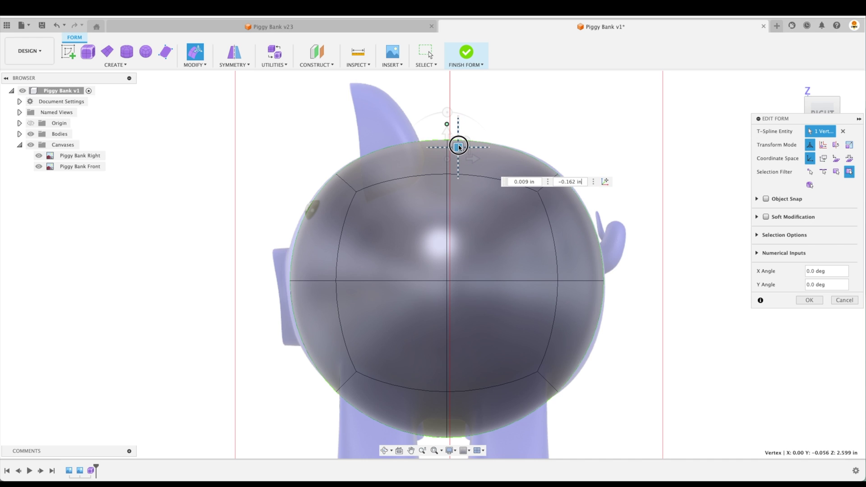
{"action": "key", "text": "Escape"}
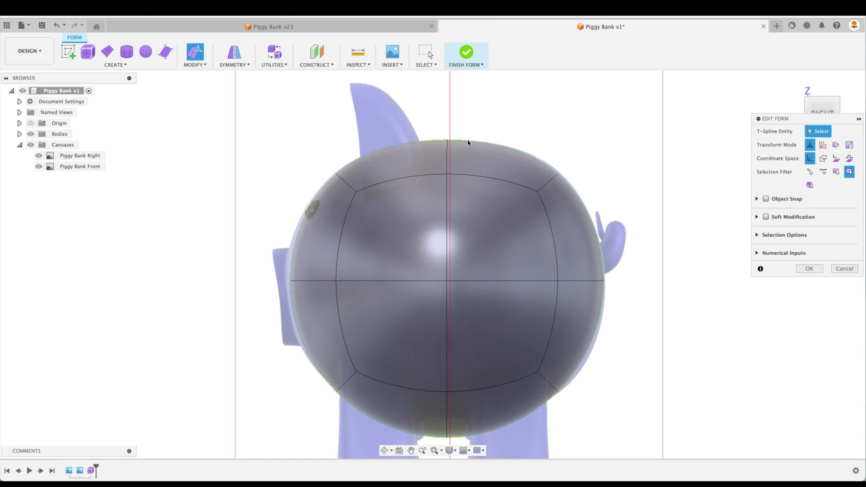
Drag the upper-right and left-edge vertices onto the side canvas outline.
{"action": "left_click", "coordinate": [558, 174]}
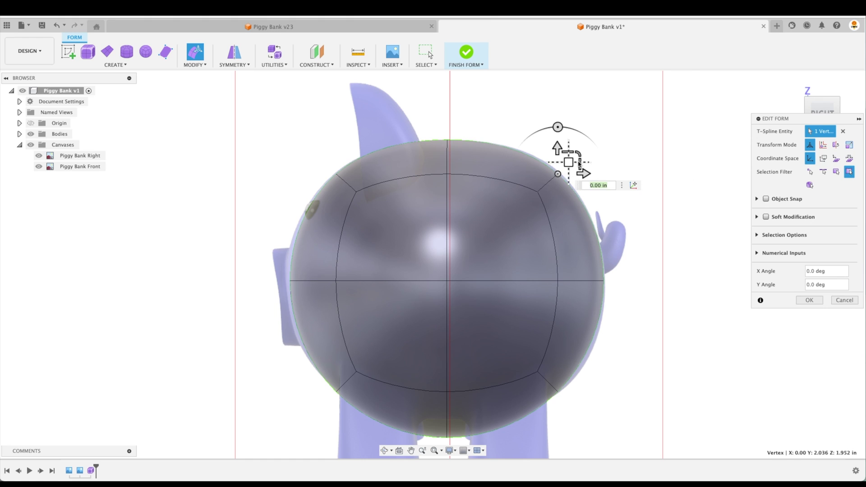
{"action": "mouse_move", "coordinate": [568, 163]}
{"action": "left_mouse_down"}
{"action": "mouse_move", "coordinate": [599, 131]}
{"action": "mouse_move", "coordinate": [560, 183]}
{"action": "mouse_move", "coordinate": [574, 161]}
{"action": "left_mouse_up"}
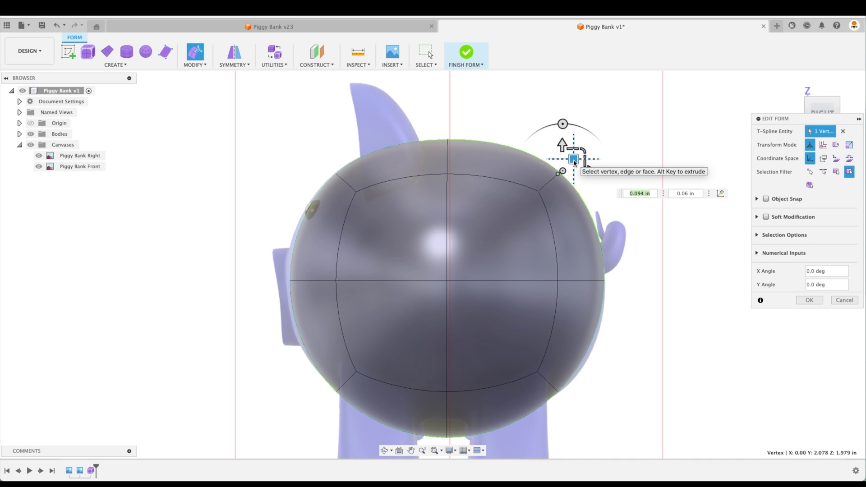
{"action": "left_click", "coordinate": [290, 283]}
{"action": "mouse_move", "coordinate": [290, 282]}
{"action": "left_mouse_down"}
{"action": "mouse_move", "coordinate": [299, 267]}
{"action": "mouse_move", "coordinate": [292, 270]}
{"action": "left_mouse_up"}
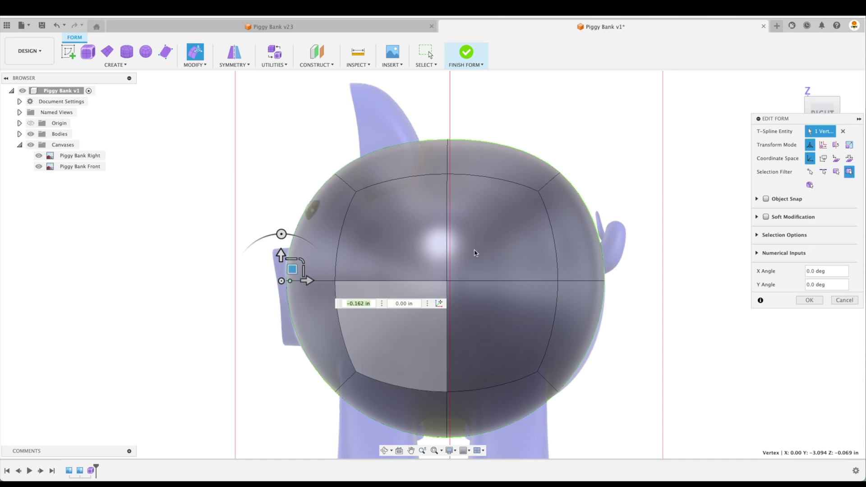
{"action": "middle_click_drag", "start_coordinate": [658, 296], "coordinate": [656, 227]}
{"action": "scroll", "coordinate": [656, 227], "scroll_direction": "up", "scroll_amount": 1}
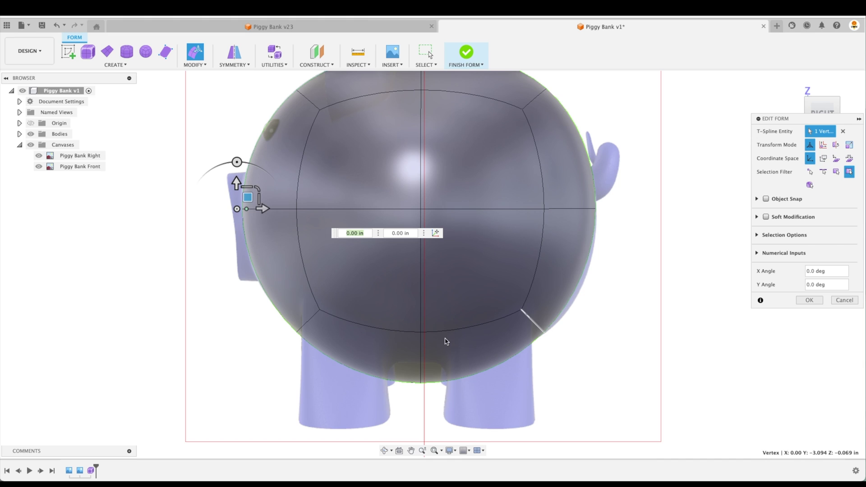
Raise the bottom vertex to the belly line, nudge the lower-left vertex, and commit the edit.
{"action": "left_click", "coordinate": [421, 384]}
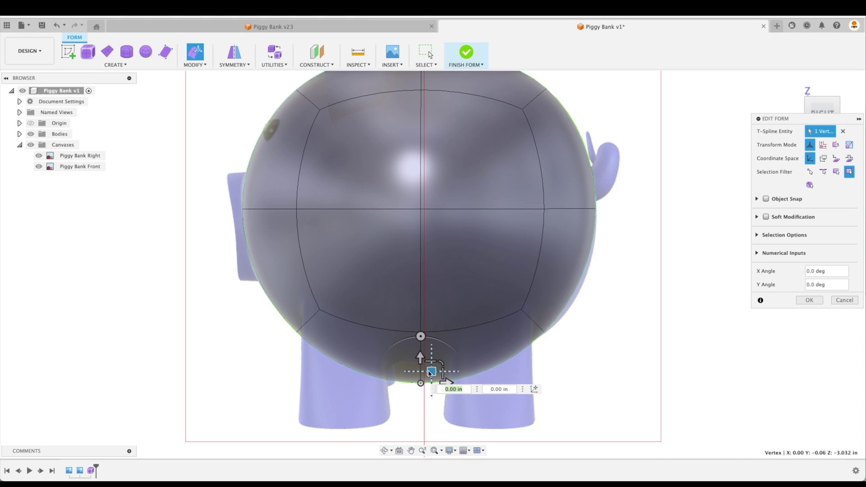
{"action": "left_click_drag", "start_coordinate": [430, 373], "coordinate": [426, 330]}
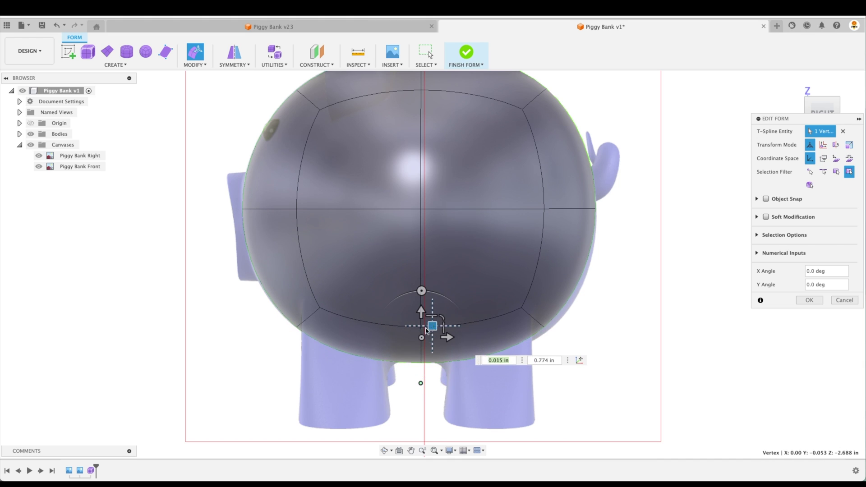
{"action": "left_click", "coordinate": [296, 328]}
{"action": "mouse_move", "coordinate": [307, 316]}
{"action": "left_mouse_down"}
{"action": "mouse_move", "coordinate": [319, 304]}
{"action": "mouse_move", "coordinate": [305, 315]}
{"action": "left_mouse_up"}
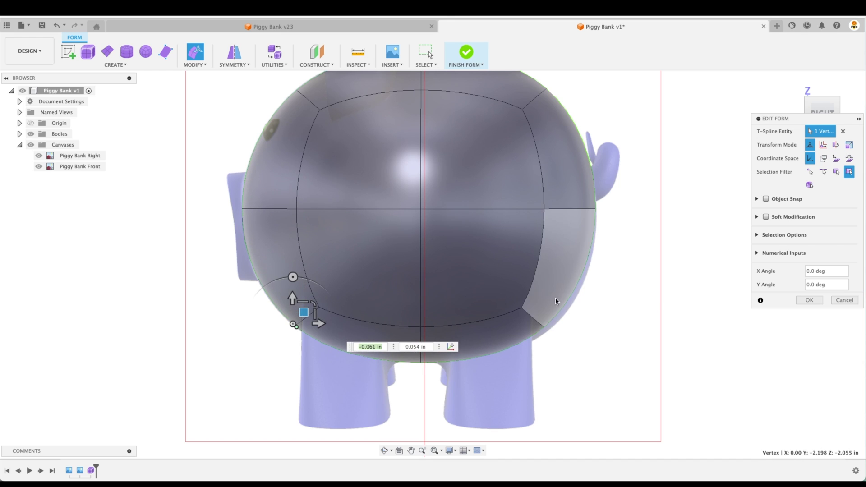
{"action": "left_click", "coordinate": [545, 328]}
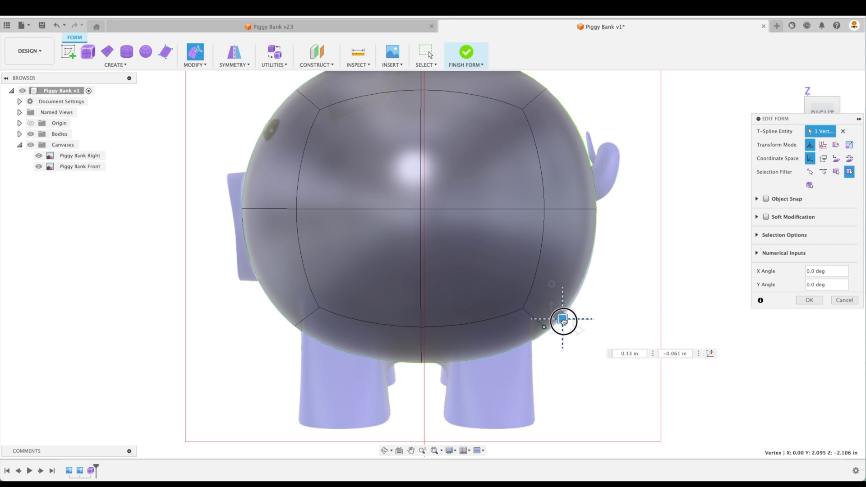
{"action": "left_click", "coordinate": [569, 322]}
{"action": "left_click", "coordinate": [801, 269]}
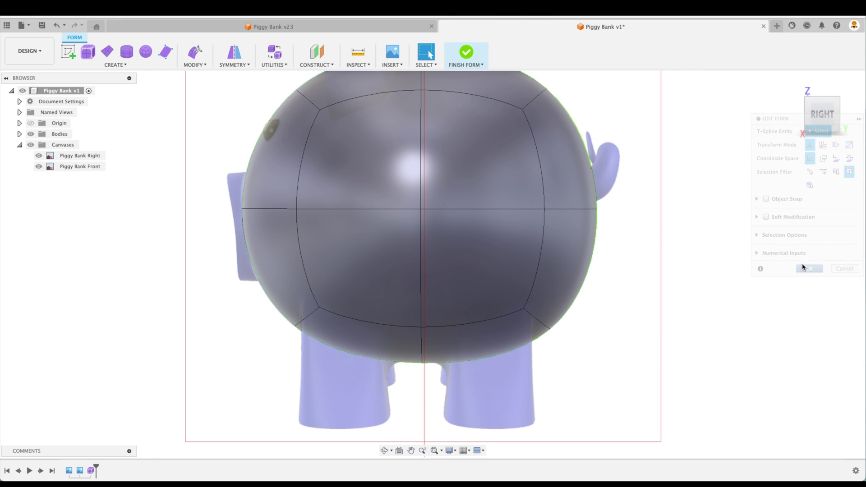
View the body squarely from the front and zoom in to compare it with the front canvas torso.
{"action": "left_click", "coordinate": [792, 83]}
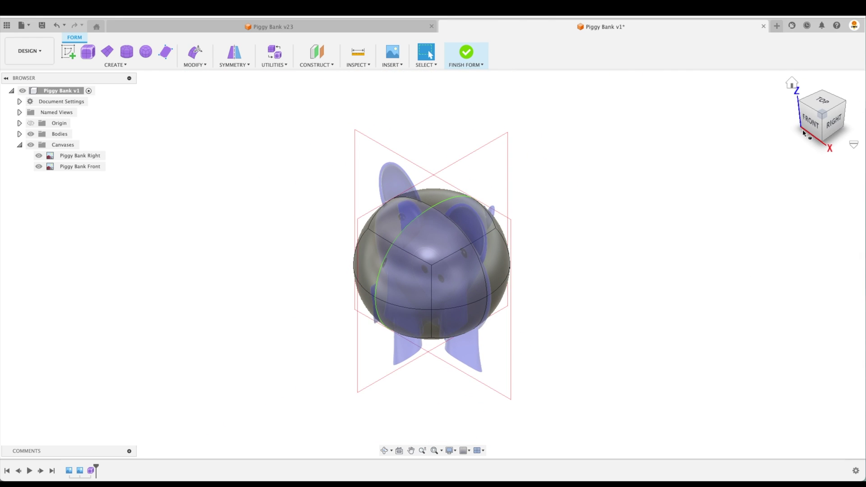
{"action": "left_click", "coordinate": [829, 127]}
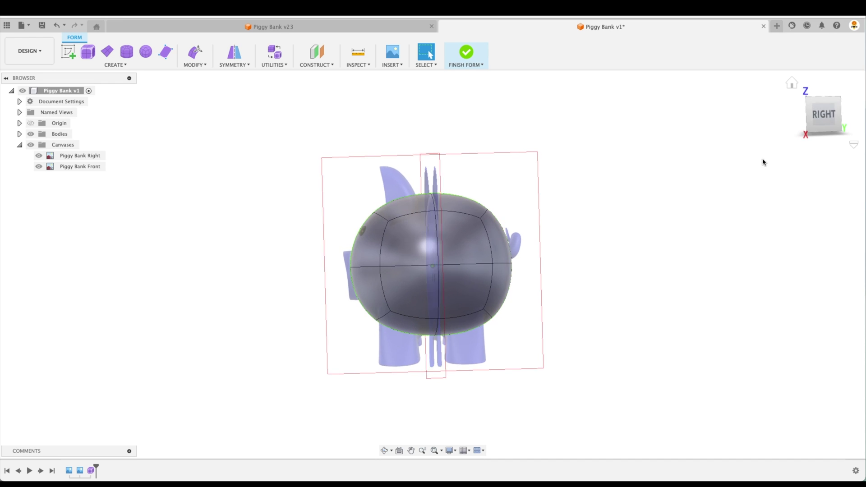
{"action": "left_click", "coordinate": [808, 123]}
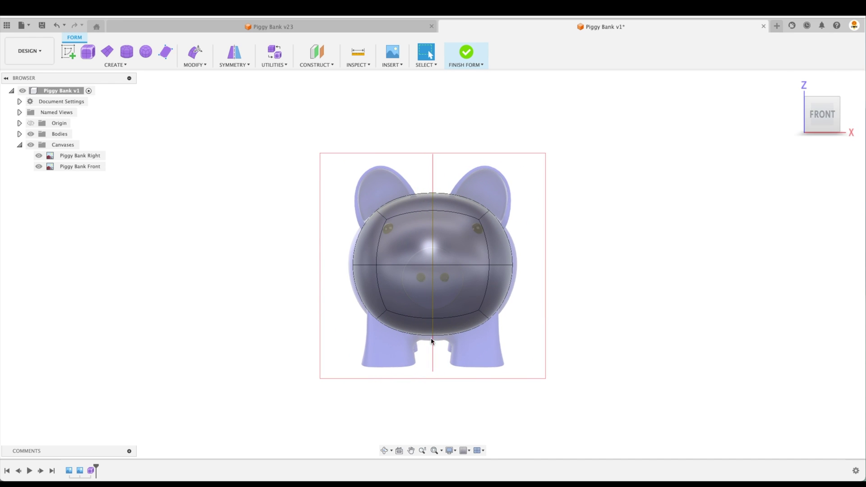
{"action": "scroll", "coordinate": [426, 270], "scroll_direction": "up", "scroll_amount": 5}
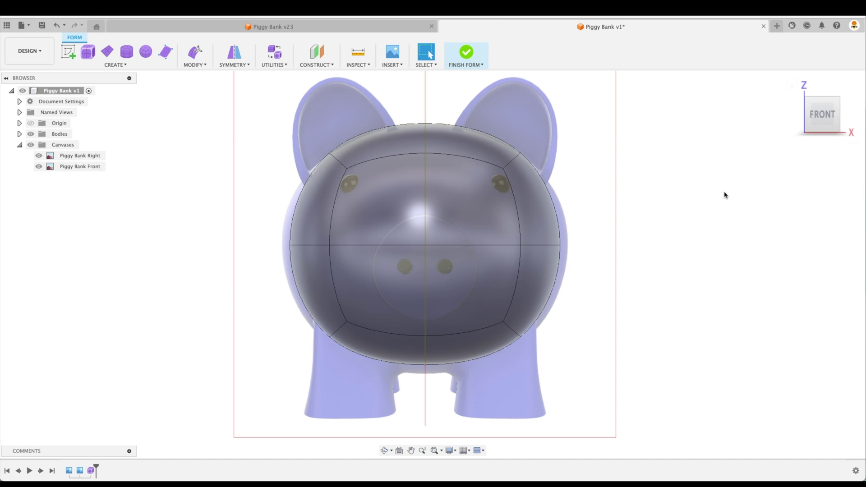
Move the right-edge vertex 0.415 in outward with Edit Form to match the belly width.
{"action": "right_click", "coordinate": [560, 246]}
{"action": "left_click", "coordinate": [586, 238]}
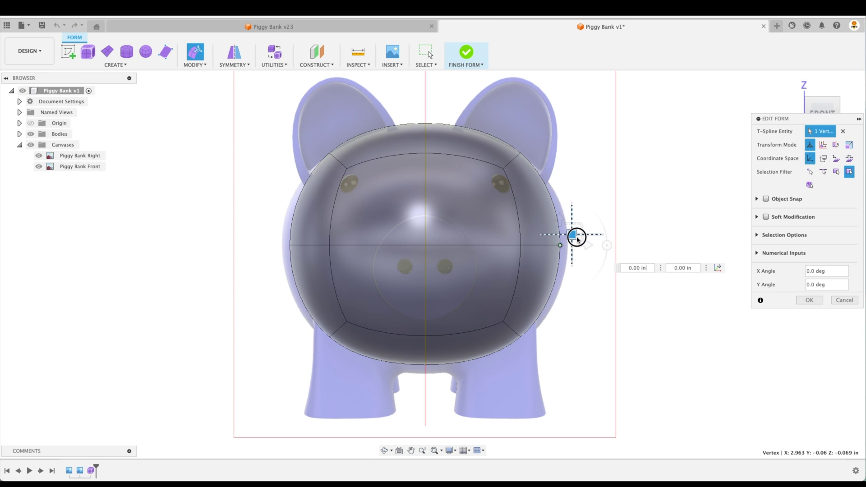
{"action": "mouse_move", "coordinate": [578, 239]}
{"action": "left_mouse_down"}
{"action": "mouse_move", "coordinate": [759, 235]}
{"action": "mouse_move", "coordinate": [593, 241]}
{"action": "left_mouse_up"}
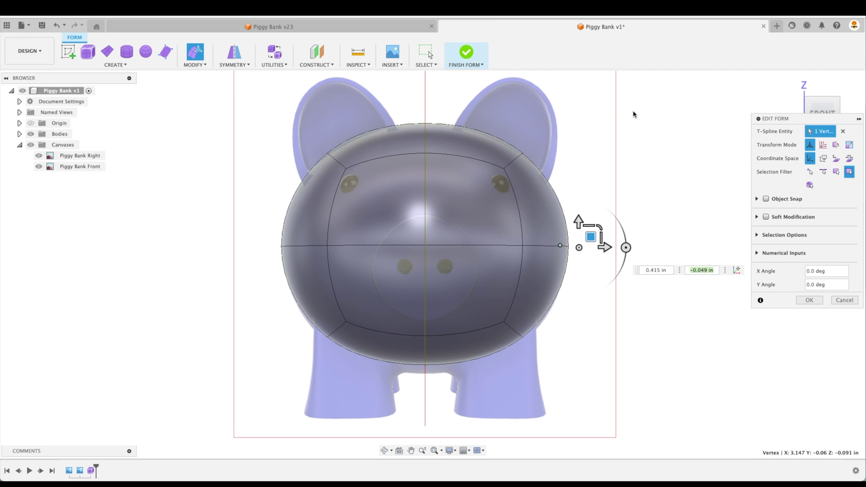
{"action": "middle_click_drag", "start_coordinate": [634, 116], "coordinate": [607, 166], "text": "shift"}
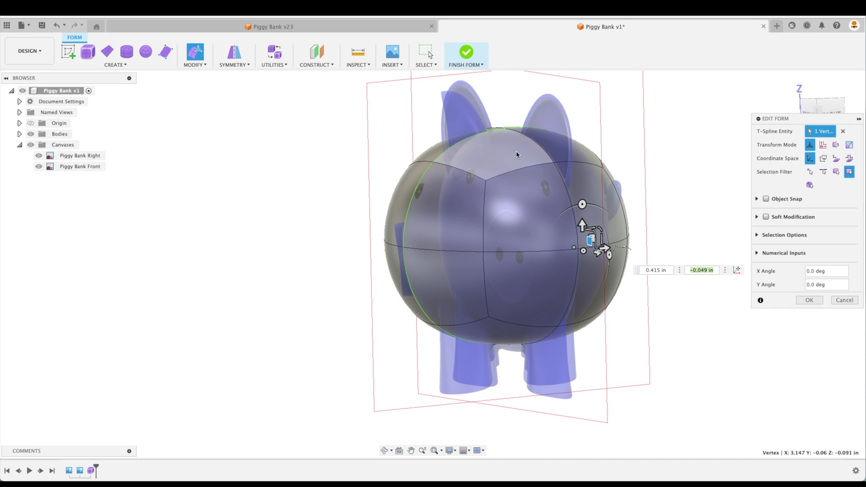
{"action": "middle_click_drag", "start_coordinate": [696, 85], "coordinate": [692, 102], "text": "shift"}
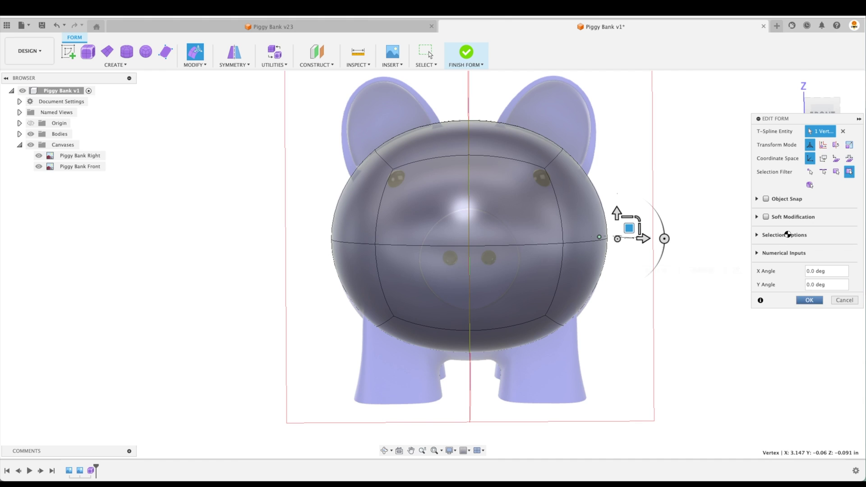
{"action": "left_click", "coordinate": [809, 300]}
Hide and re-show the reference canvases, then bring up the Piggy Bank v23 document with the finished blue pig.
{"action": "left_click", "coordinate": [793, 85]}
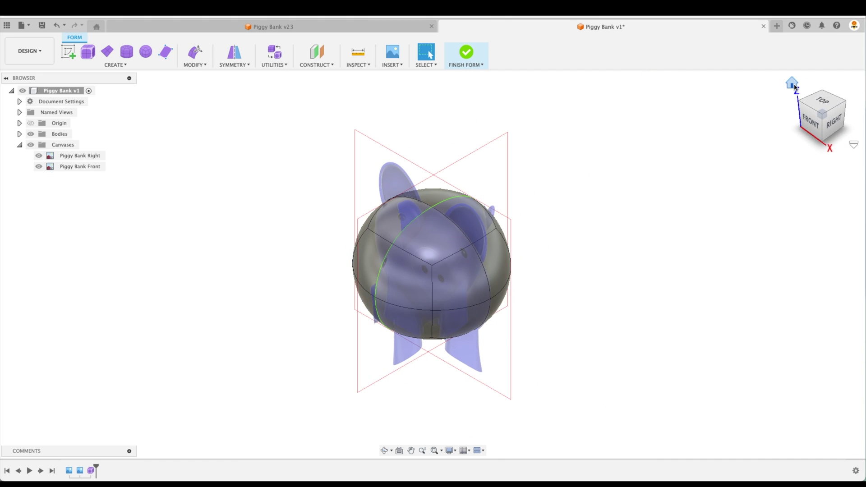
{"action": "left_click", "coordinate": [31, 145]}
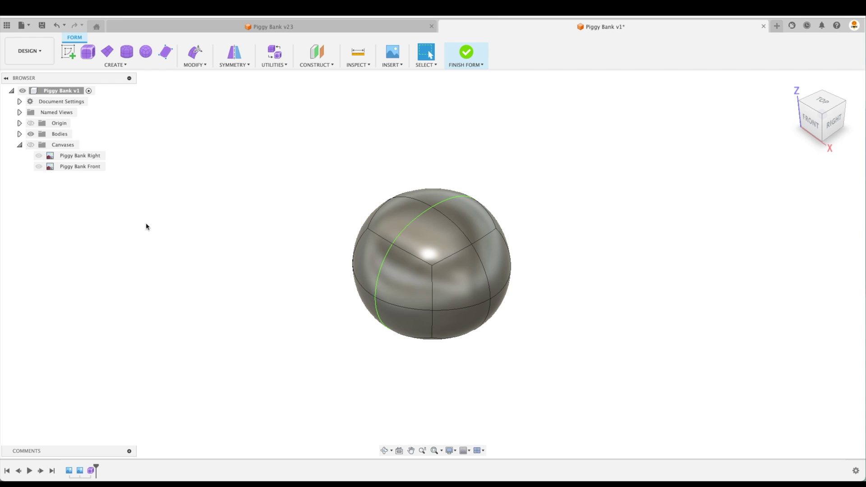
{"action": "left_click", "coordinate": [39, 155]}
{"action": "left_click", "coordinate": [31, 146]}
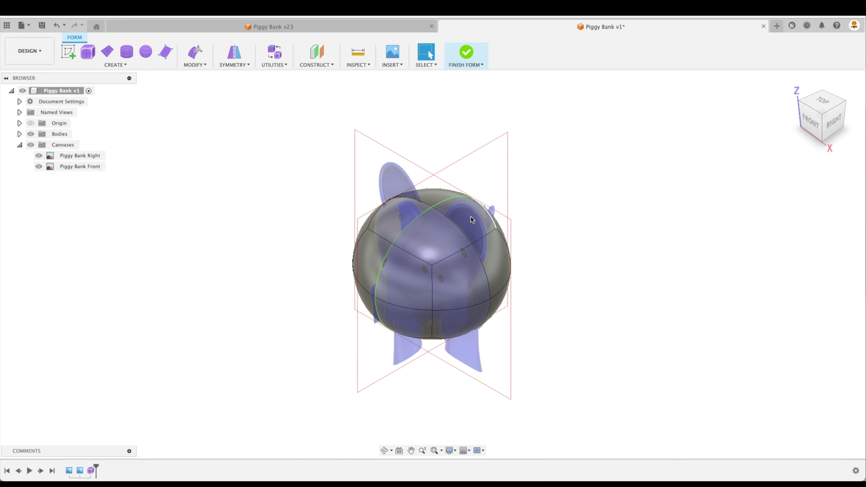
{"action": "left_click", "coordinate": [319, 32]}
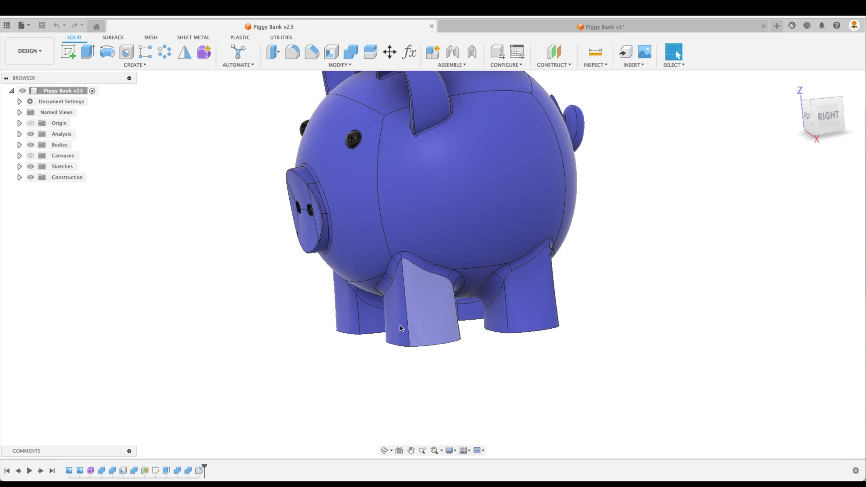